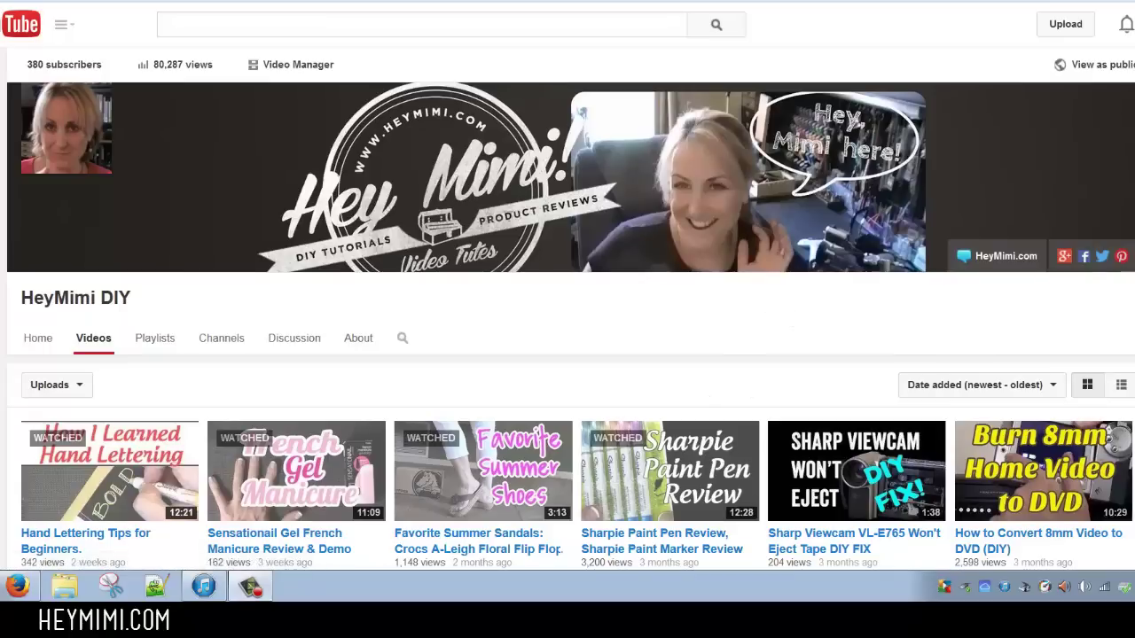
Look through the uploaded videos on the HeyMimi DIY channel, from the newest to the oldest.
{"action": "scroll", "coordinate": [769, 304], "scroll_direction": "down", "scroll_amount": 7}
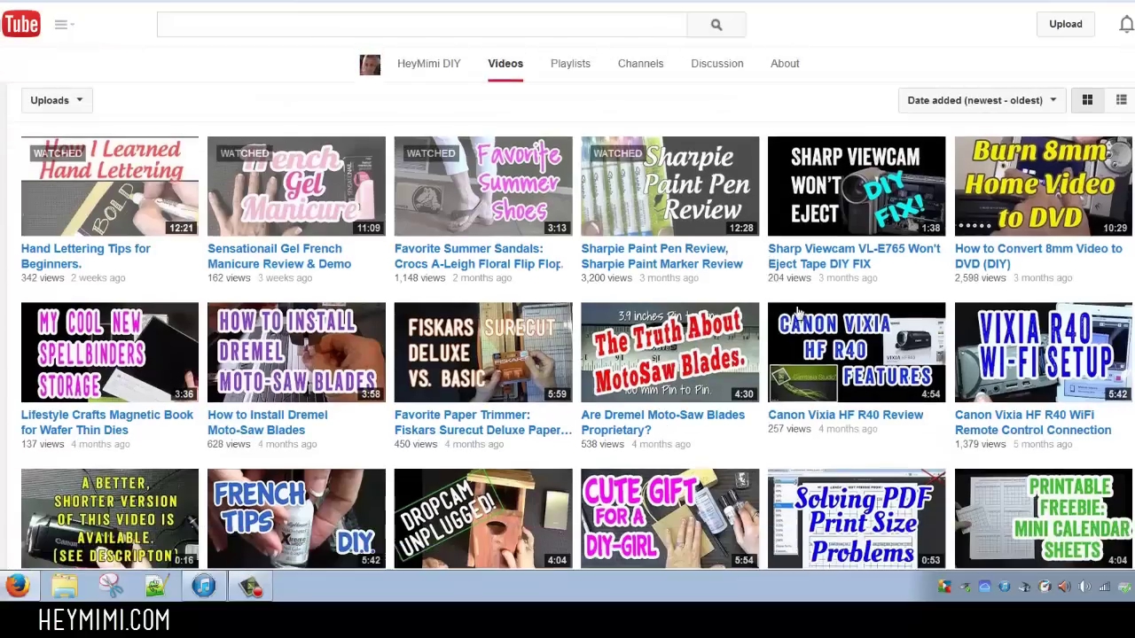
{"action": "scroll", "coordinate": [816, 335], "scroll_direction": "up", "scroll_amount": 4}
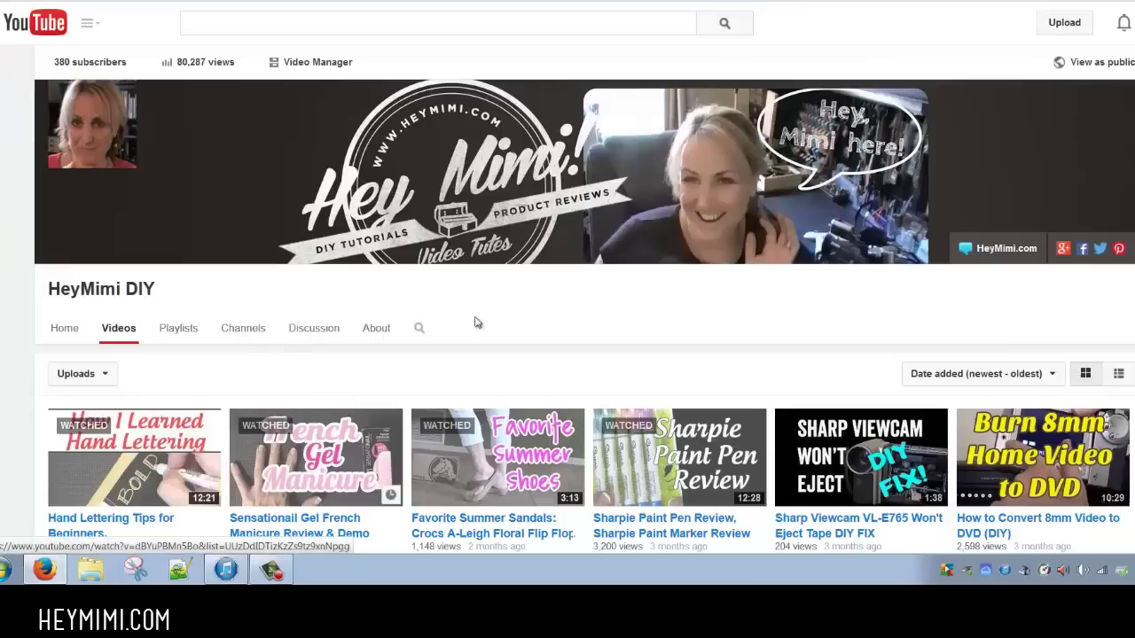
{"action": "scroll", "coordinate": [597, 328], "scroll_direction": "down", "scroll_amount": 5}
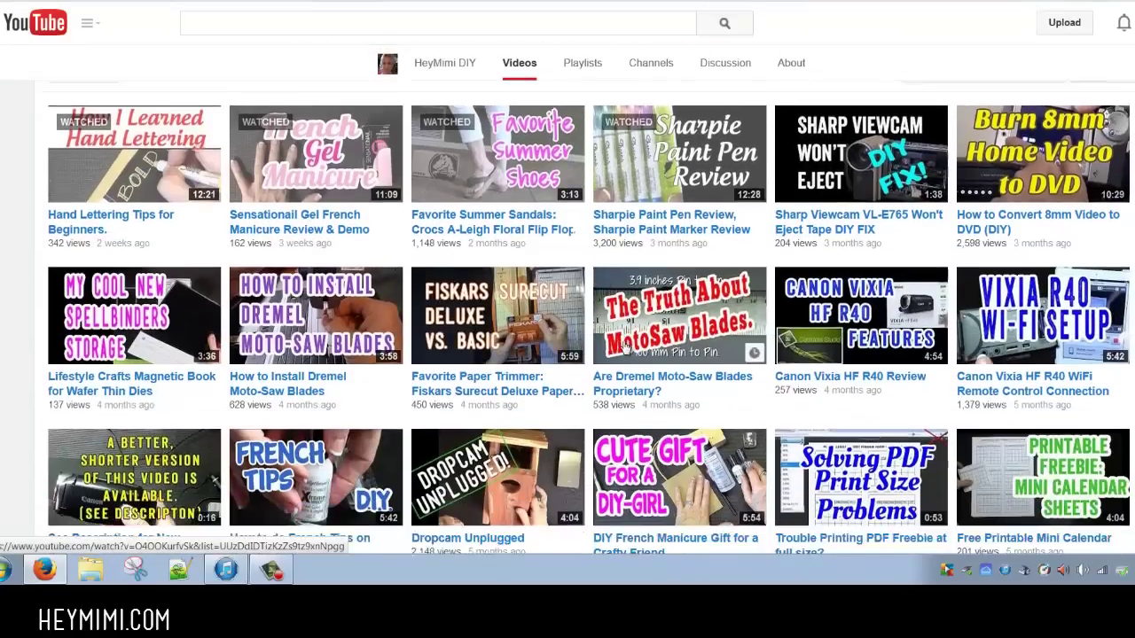
{"action": "scroll", "coordinate": [625, 348], "scroll_direction": "down", "scroll_amount": 10}
{"action": "scroll", "coordinate": [625, 347], "scroll_direction": "down", "scroll_amount": 2}
{"action": "left_click", "coordinate": [608, 351]}
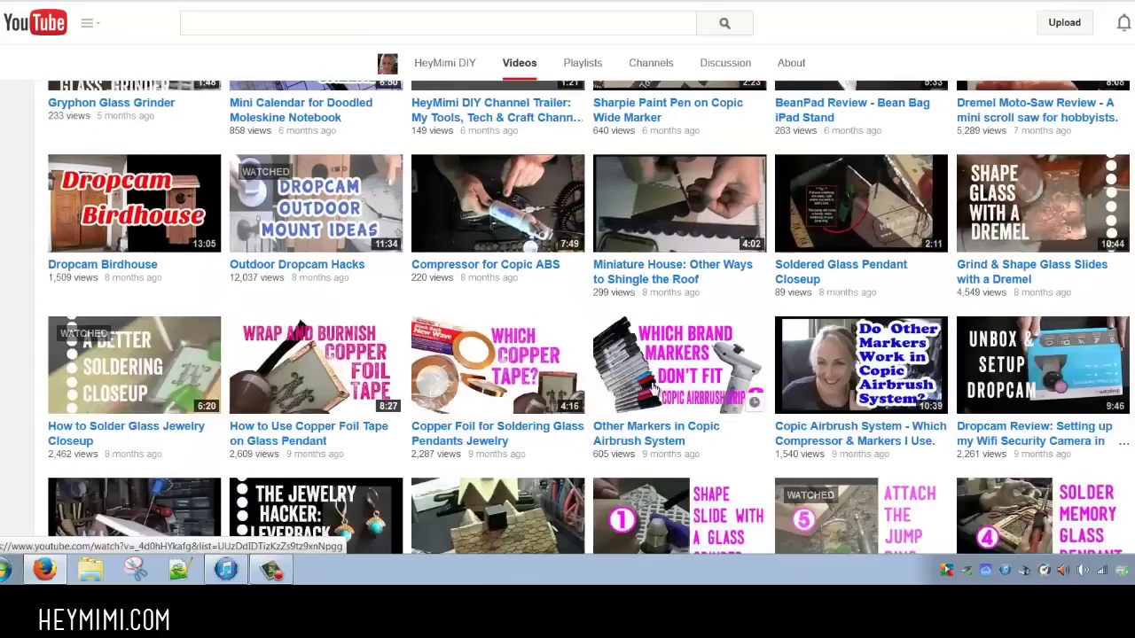
{"action": "scroll", "coordinate": [674, 407], "scroll_direction": "down", "scroll_amount": 3}
{"action": "scroll", "coordinate": [674, 407], "scroll_direction": "down", "scroll_amount": 2}
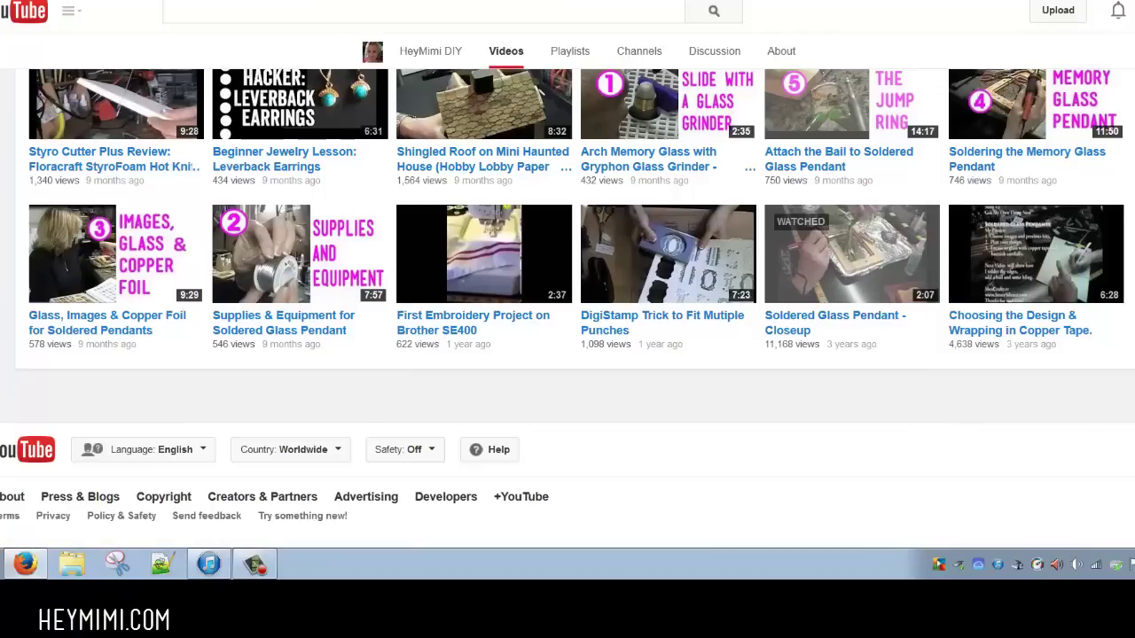
{"action": "scroll", "coordinate": [65, 275], "scroll_direction": "up", "scroll_amount": 5}
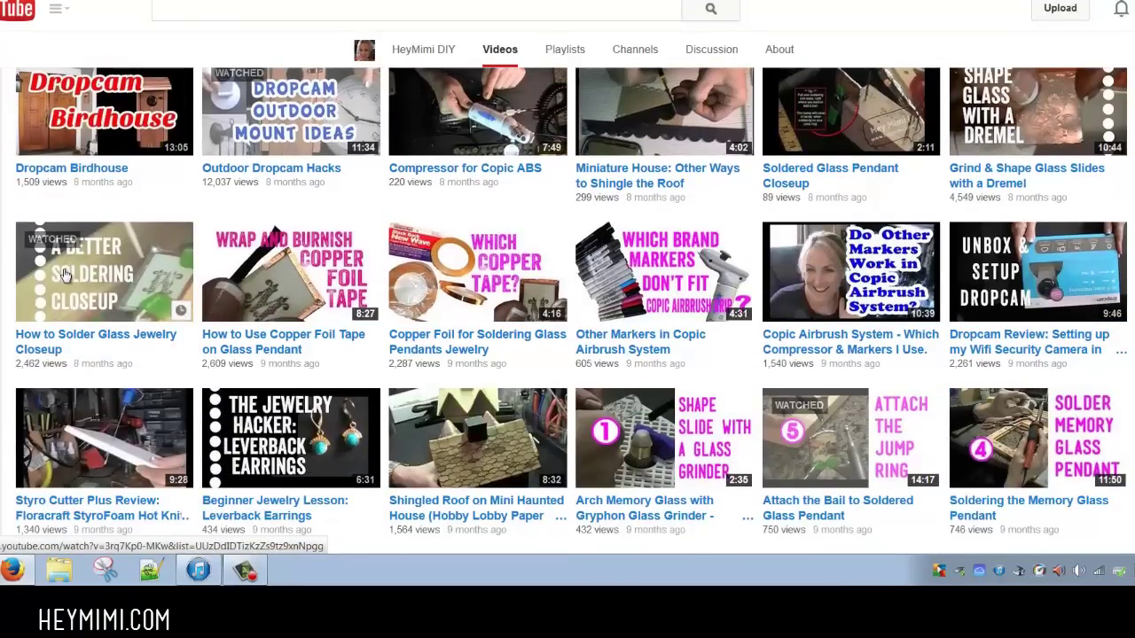
{"action": "scroll", "coordinate": [65, 275], "scroll_direction": "down", "scroll_amount": 5}
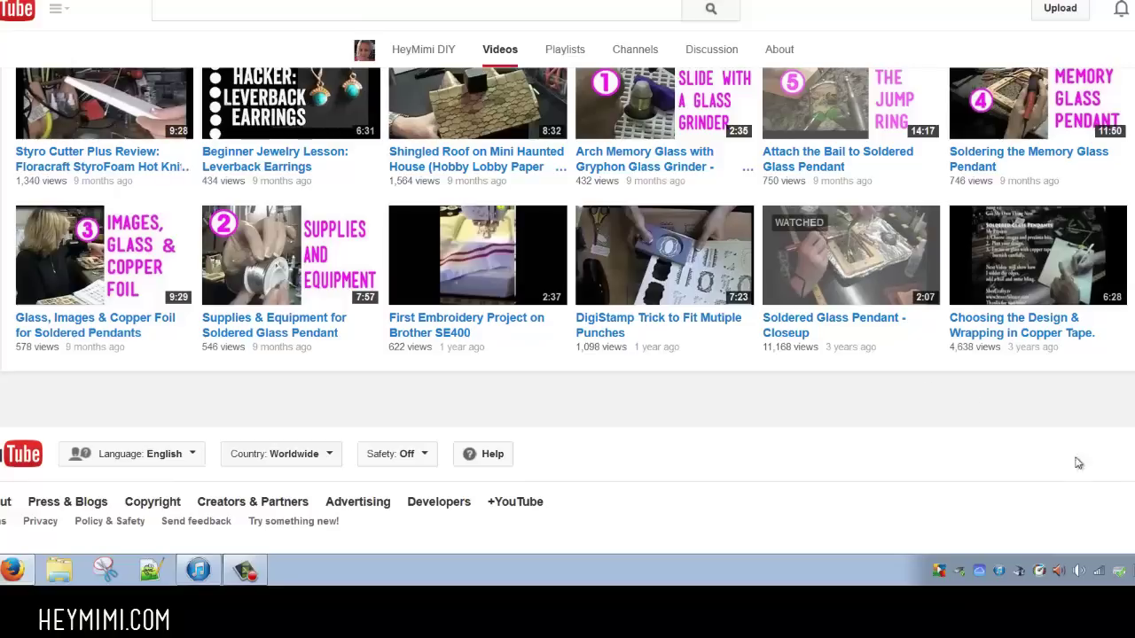
{"action": "scroll", "coordinate": [1034, 429], "scroll_direction": "up", "scroll_amount": 5}
{"action": "scroll", "coordinate": [1103, 472], "scroll_direction": "up", "scroll_amount": 5}
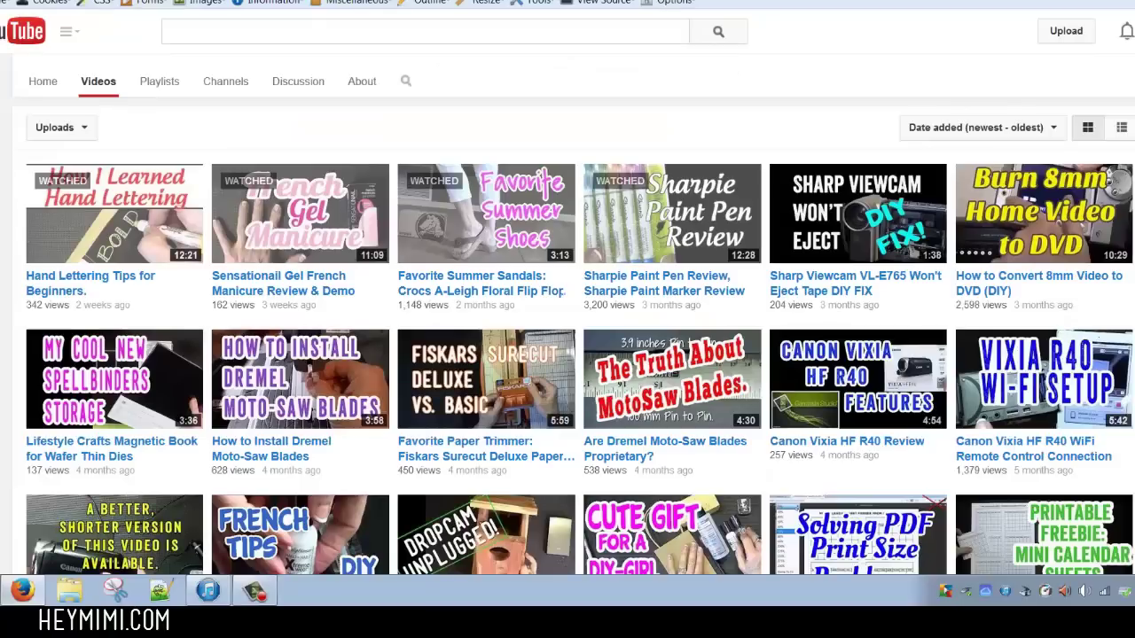
{"action": "scroll", "coordinate": [568, 355], "scroll_direction": "up", "scroll_amount": 3}
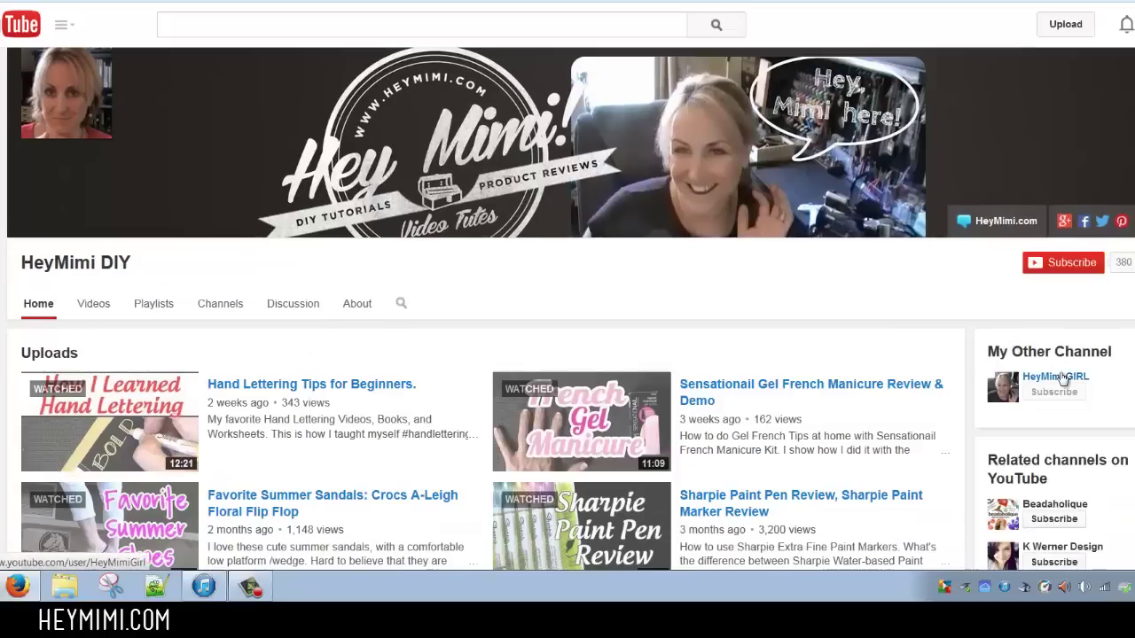
Go to the HeyMimi GIRL channel and open its video "Why I Started a Beauty Channel: HeyMimi GIRL Edition".
{"action": "left_click", "coordinate": [1059, 377]}
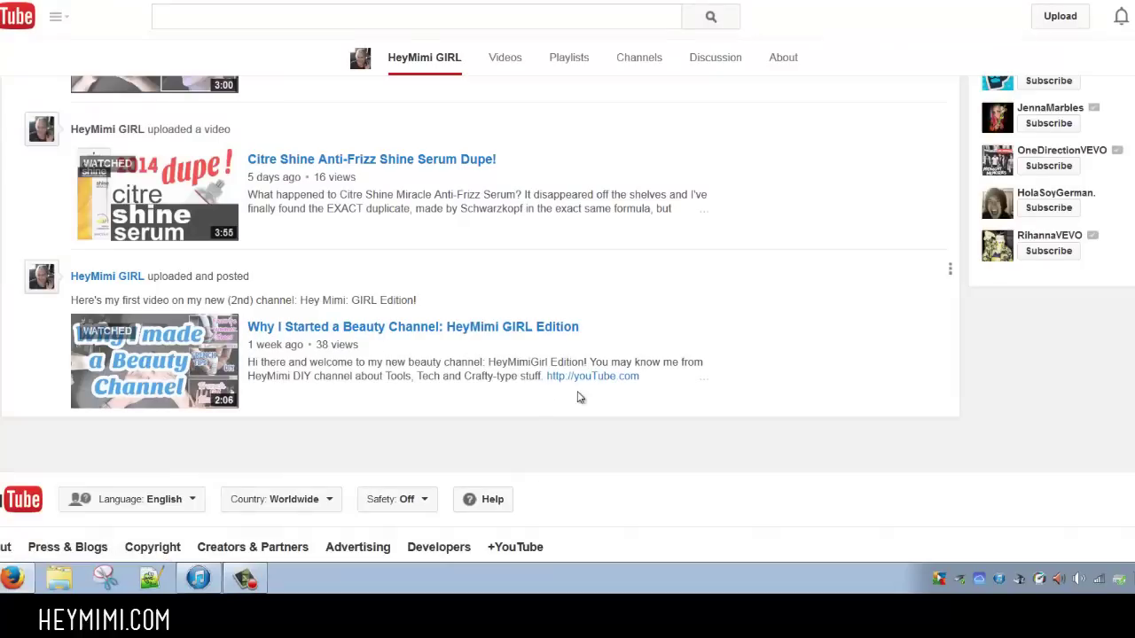
{"action": "scroll", "coordinate": [398, 385], "scroll_direction": "up", "scroll_amount": 2}
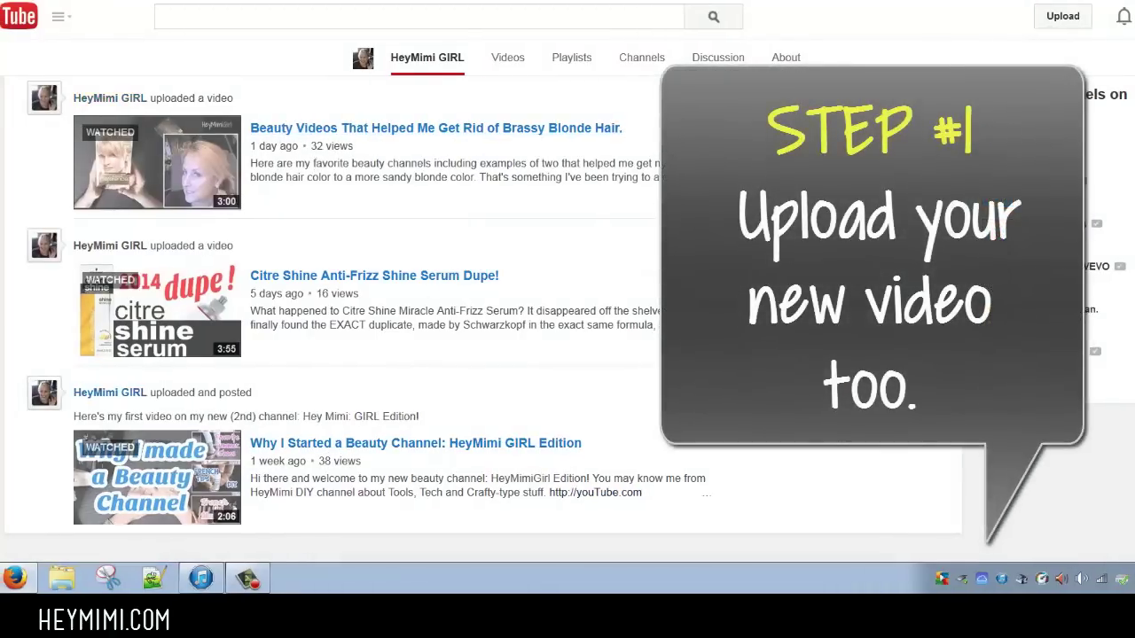
{"action": "scroll", "coordinate": [212, 318], "scroll_direction": "down", "scroll_amount": 3}
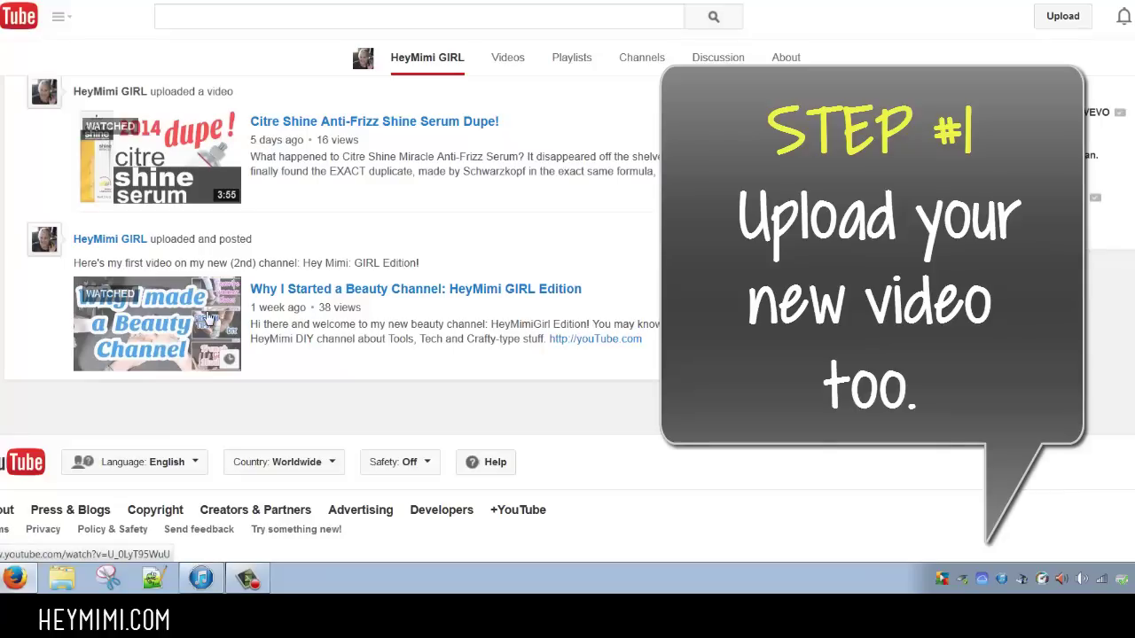
{"action": "scroll", "coordinate": [350, 383], "scroll_direction": "up", "scroll_amount": 4}
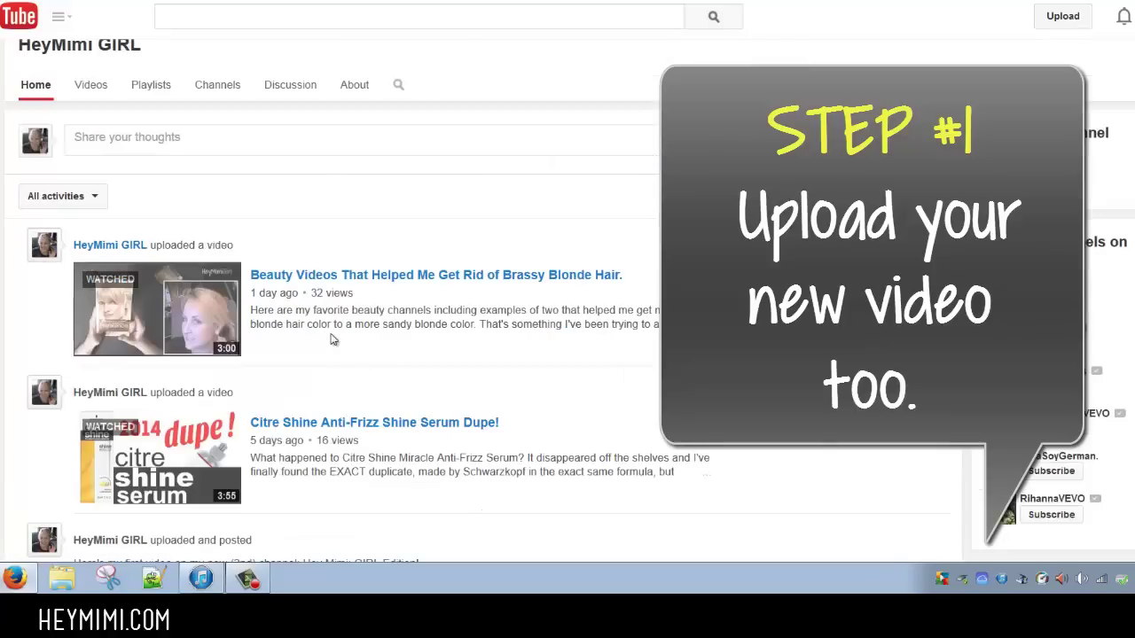
{"action": "scroll", "coordinate": [354, 390], "scroll_direction": "down", "scroll_amount": 1}
{"action": "scroll", "coordinate": [562, 510], "scroll_direction": "down", "scroll_amount": 2}
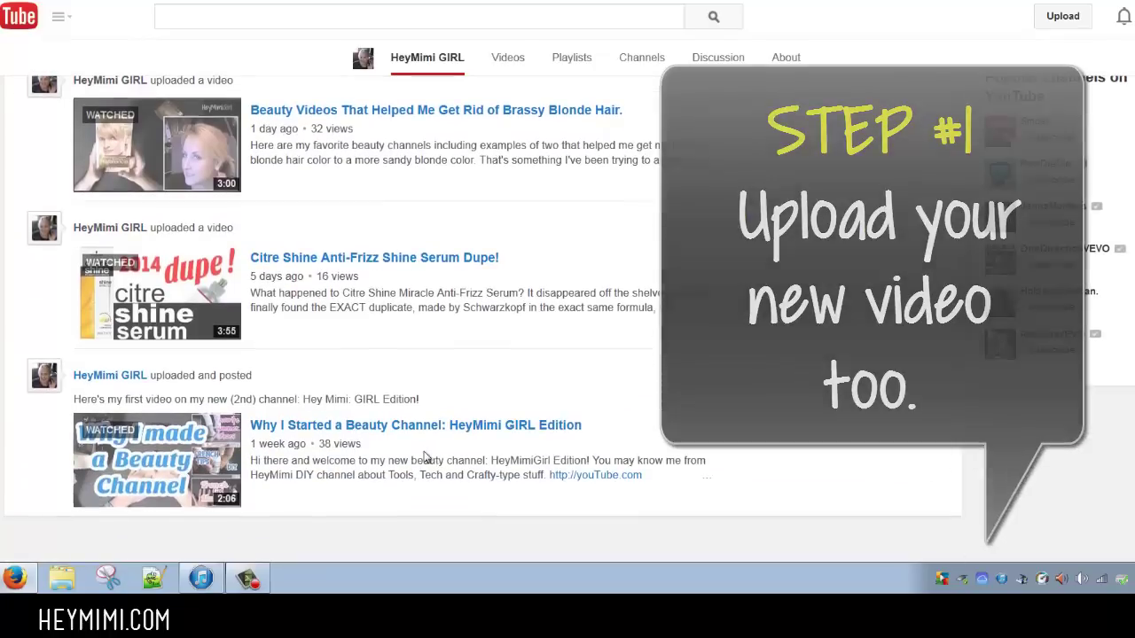
{"action": "left_click", "coordinate": [323, 426]}
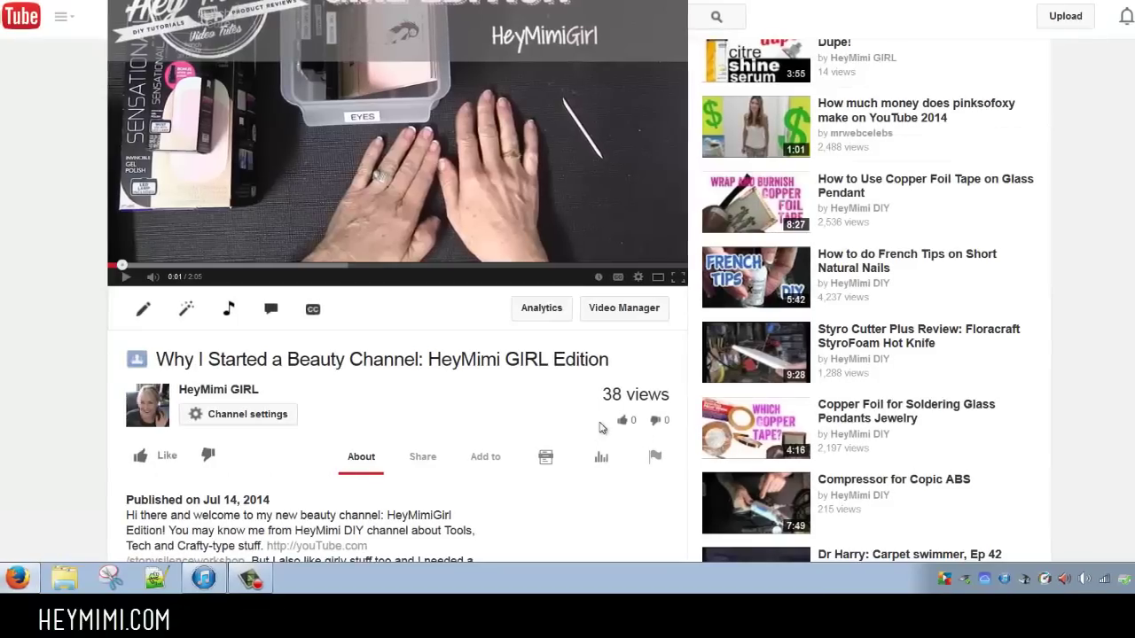
Open the video for editing and go to its annotations.
{"action": "scroll", "coordinate": [425, 461], "scroll_direction": "down", "scroll_amount": 4}
{"action": "scroll", "coordinate": [507, 490], "scroll_direction": "up", "scroll_amount": 3}
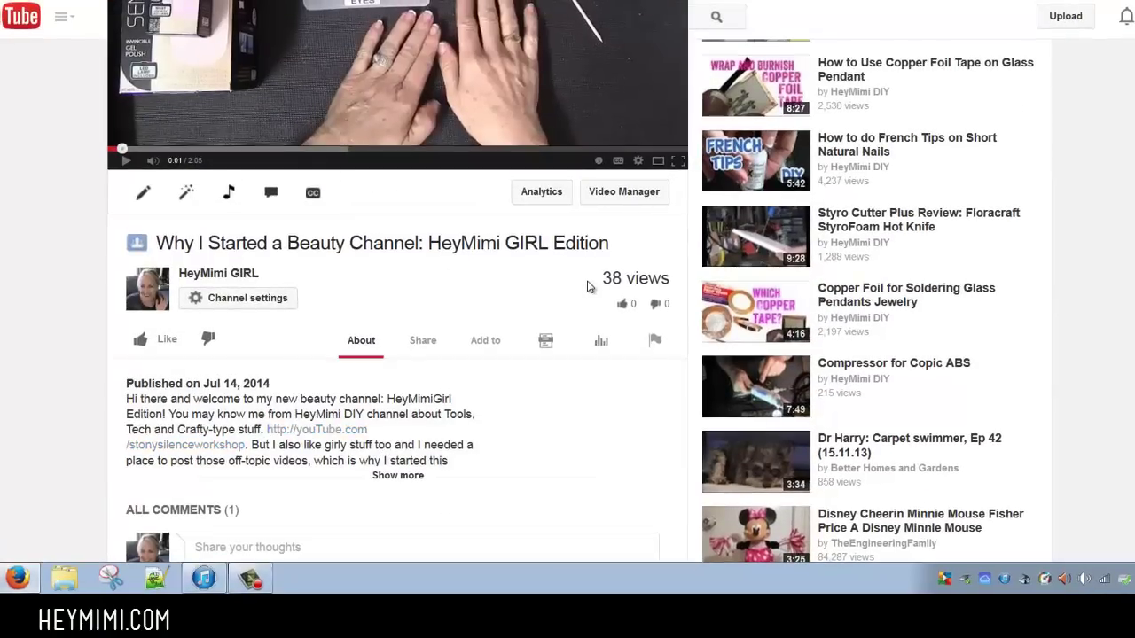
{"action": "scroll", "coordinate": [587, 286], "scroll_direction": "down", "scroll_amount": 3}
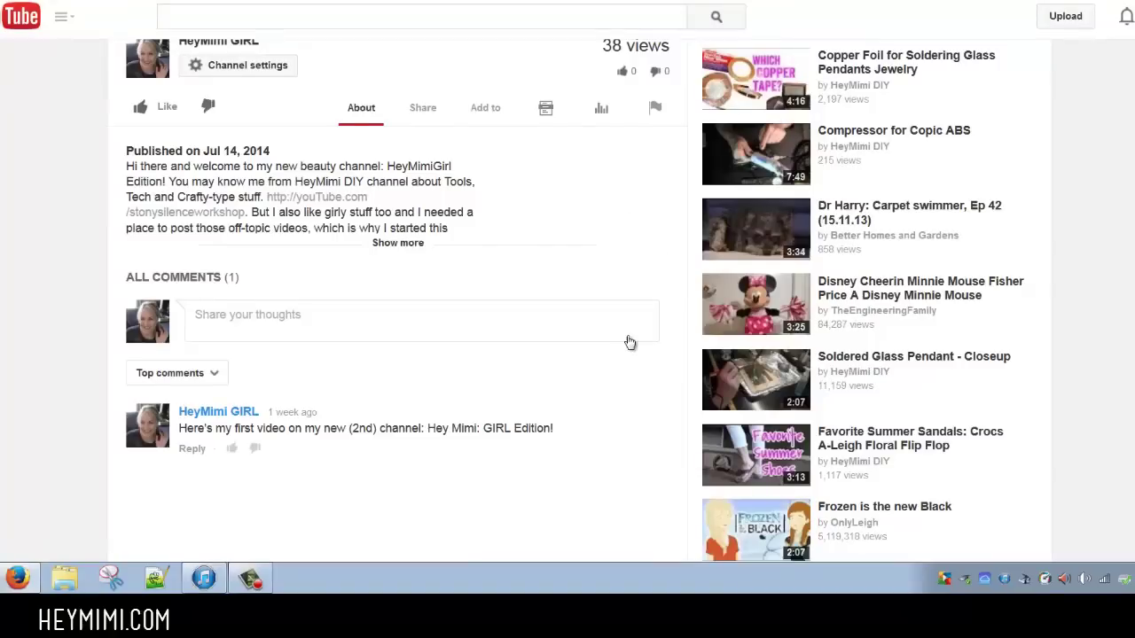
{"action": "scroll", "coordinate": [587, 285], "scroll_direction": "up", "scroll_amount": 3}
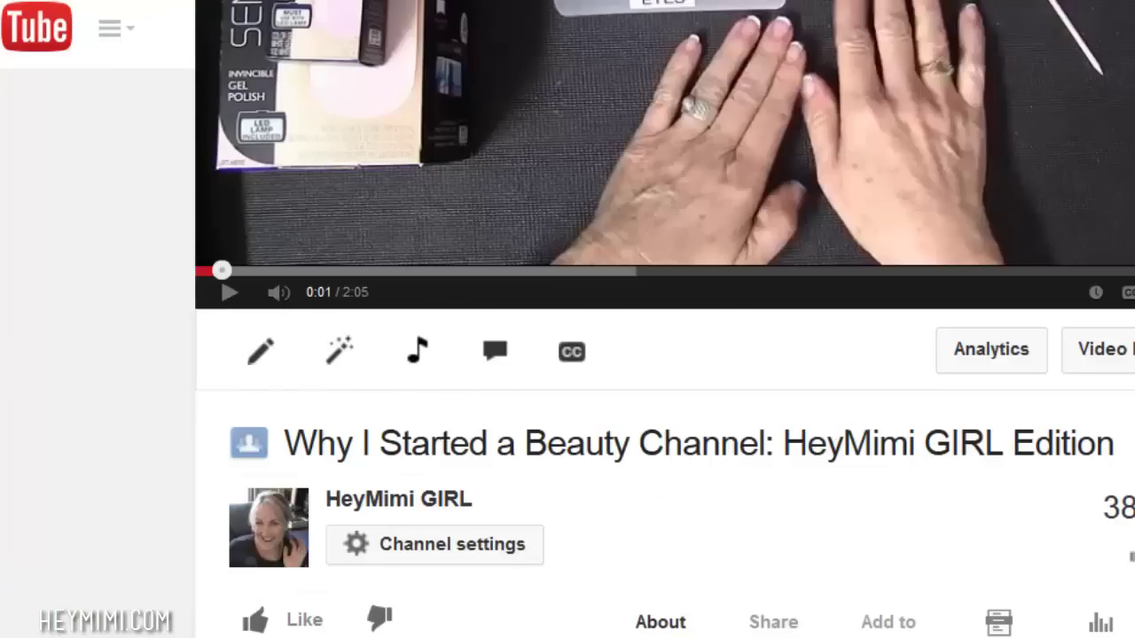
{"action": "scroll", "coordinate": [266, 232], "scroll_direction": "down", "scroll_amount": 3}
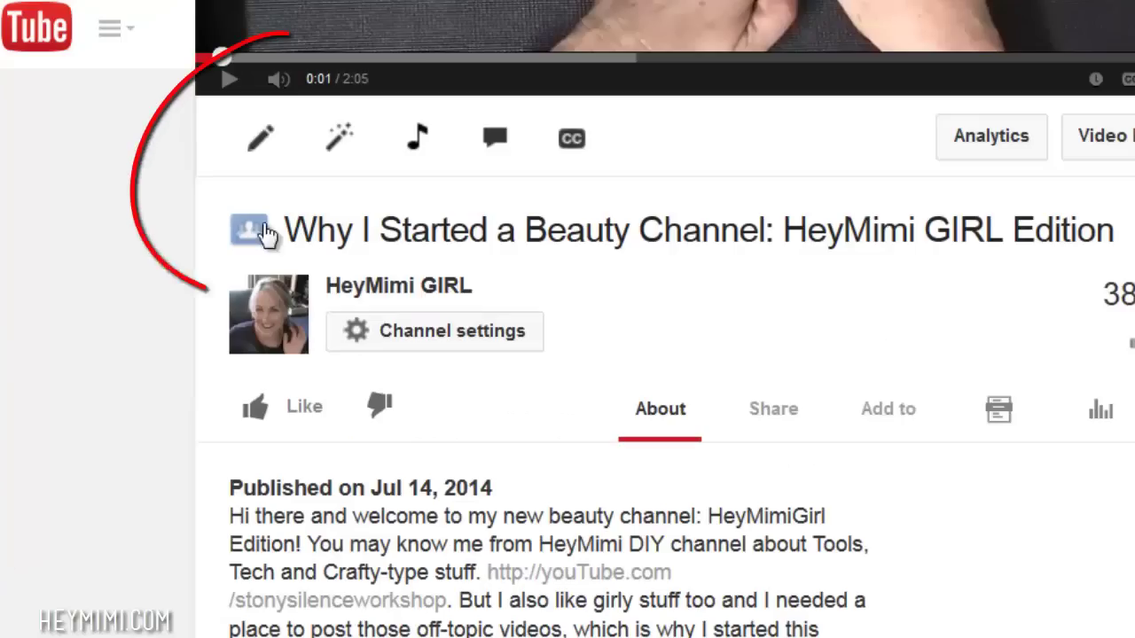
{"action": "left_click", "coordinate": [253, 152]}
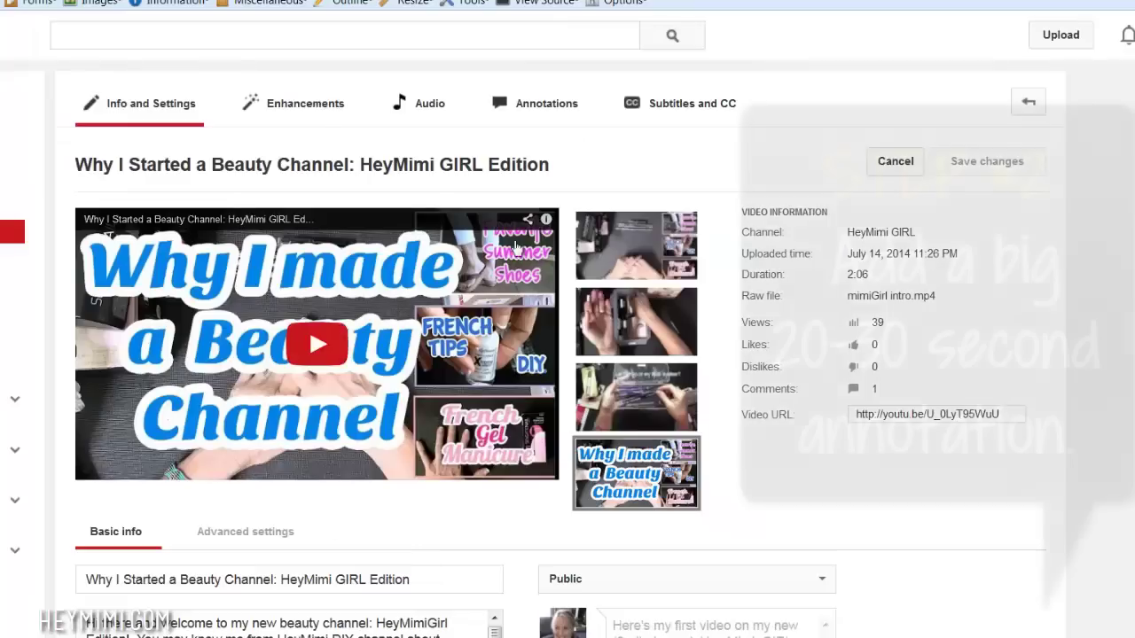
{"action": "left_click", "coordinate": [539, 103]}
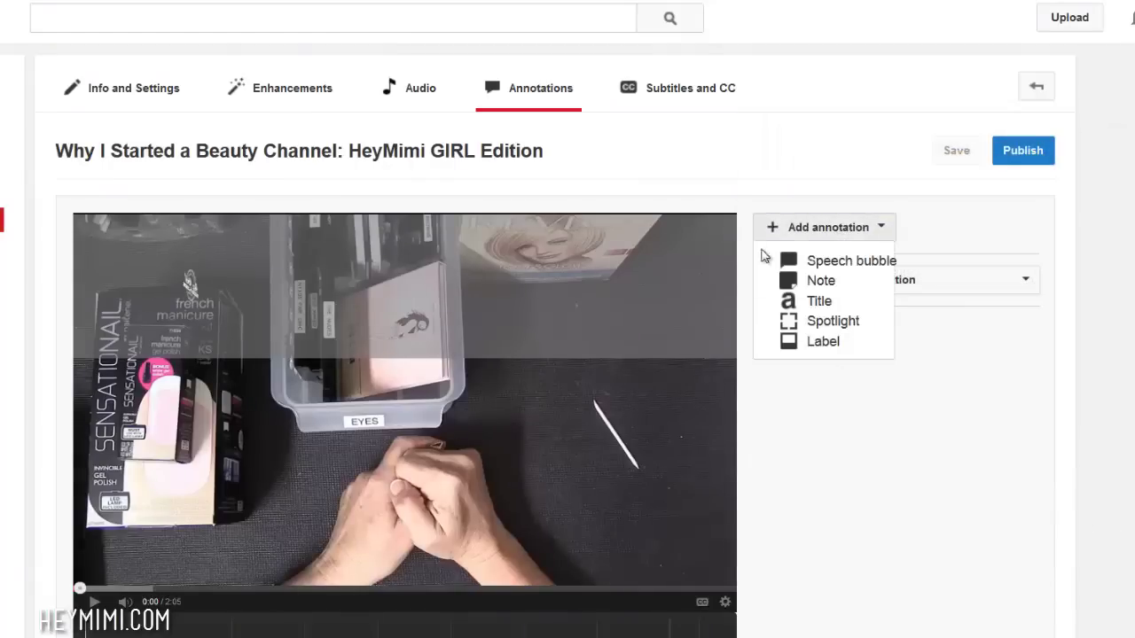
Add a speech bubble annotation at the start of the video and enlarge it over the hands in the picture.
{"action": "left_click", "coordinate": [829, 263]}
{"action": "left_click_drag", "start_coordinate": [266, 306], "coordinate": [620, 383]}
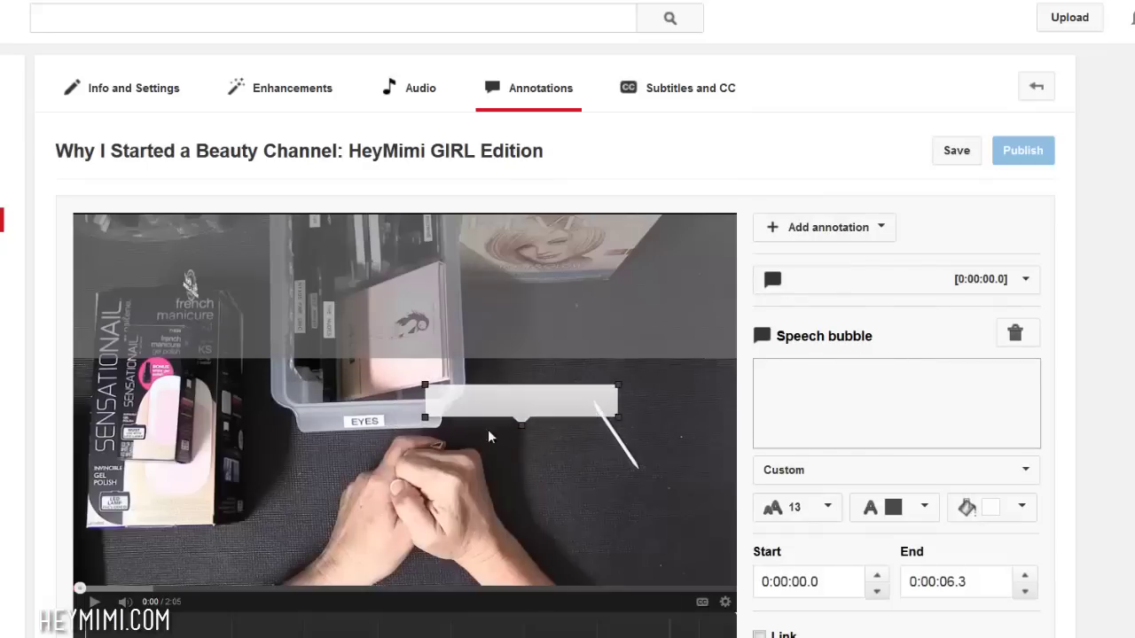
{"action": "left_click_drag", "start_coordinate": [390, 432], "coordinate": [246, 513]}
Enter "This video has been replaced with an updated, improved version. Click here to watch the update video." as the bubble text.
{"action": "left_click", "coordinate": [807, 384]}
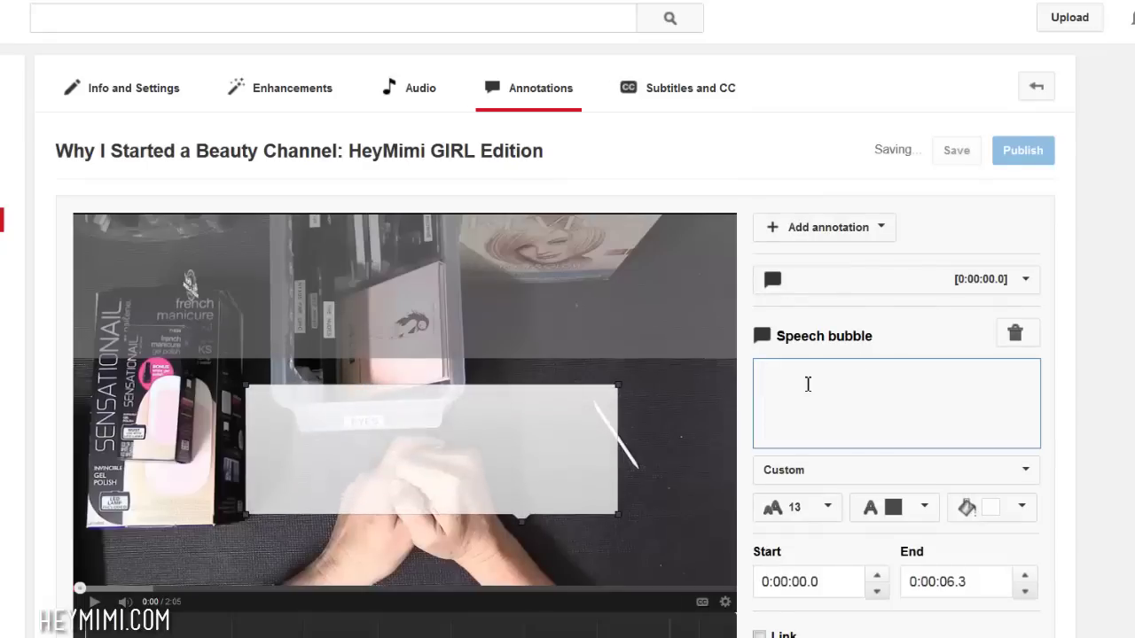
{"action": "type", "text": "This video "}
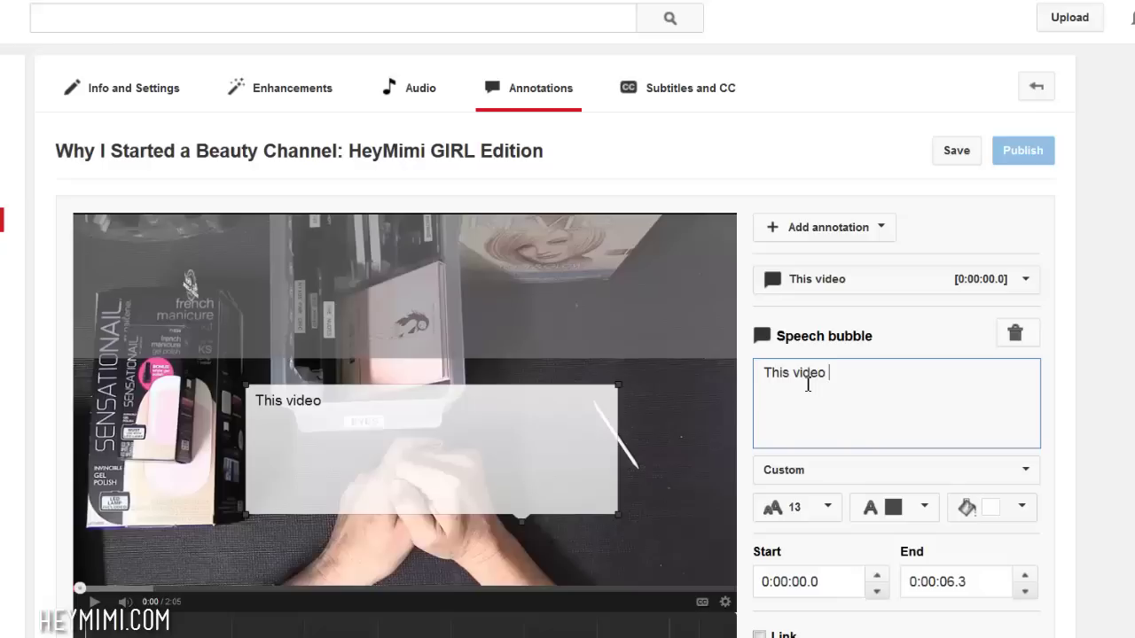
{"action": "type", "text": "has been r"}
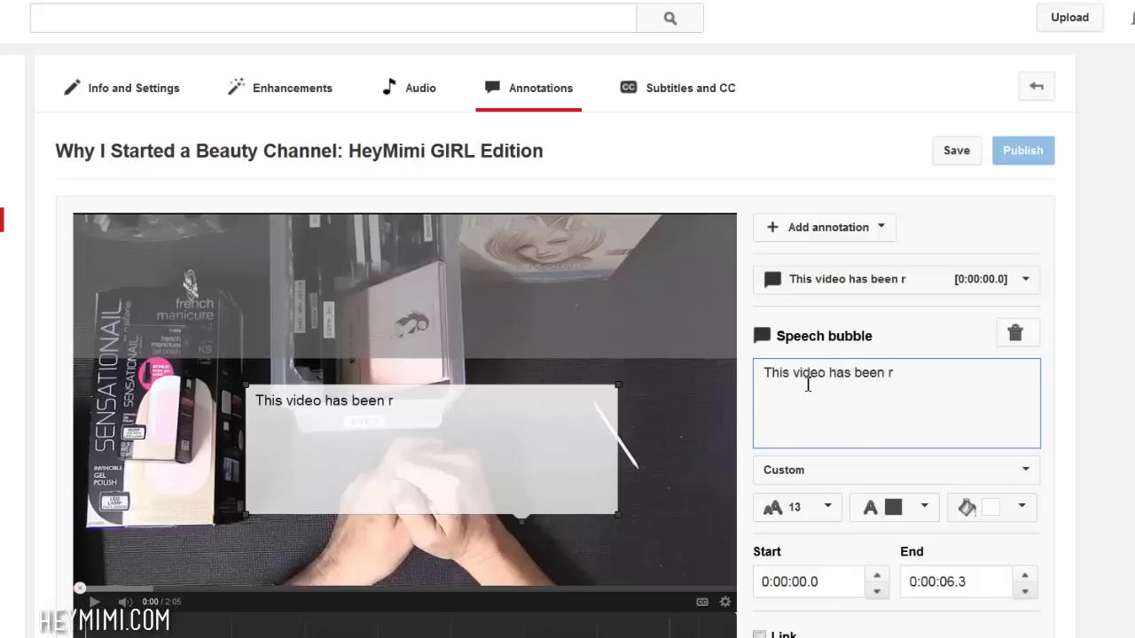
{"action": "type", "text": "eplaced with an updated, improved version.  Click here to watch the update video."}
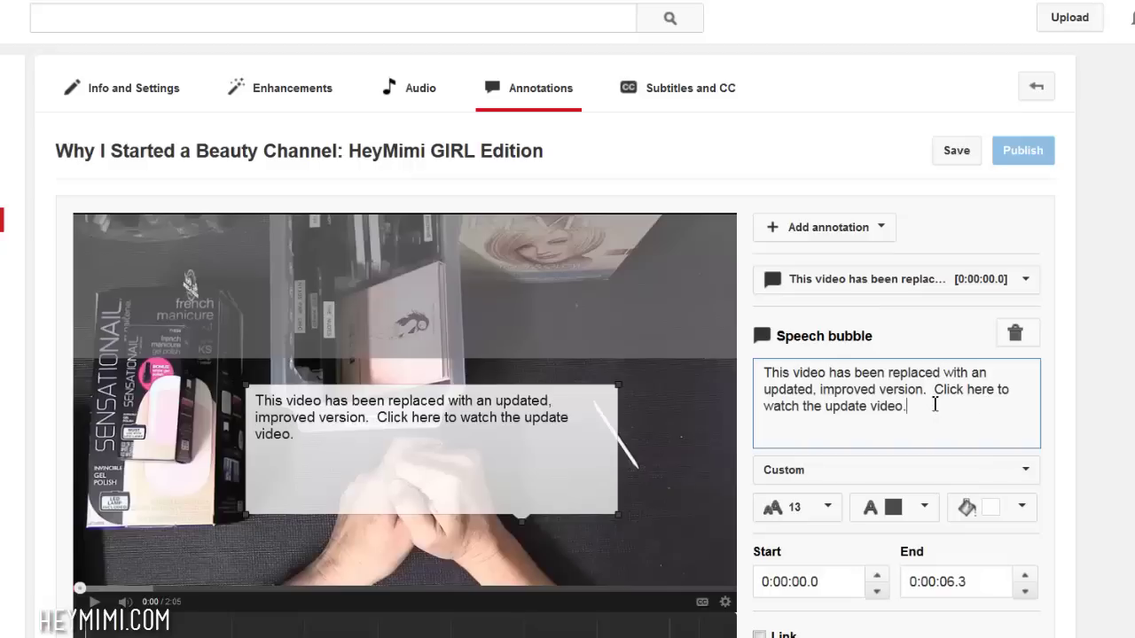
Set the speech bubble's font size to 28 and enlarge the bubble slightly around its text.
{"action": "left_click_drag", "start_coordinate": [934, 404], "coordinate": [760, 373]}
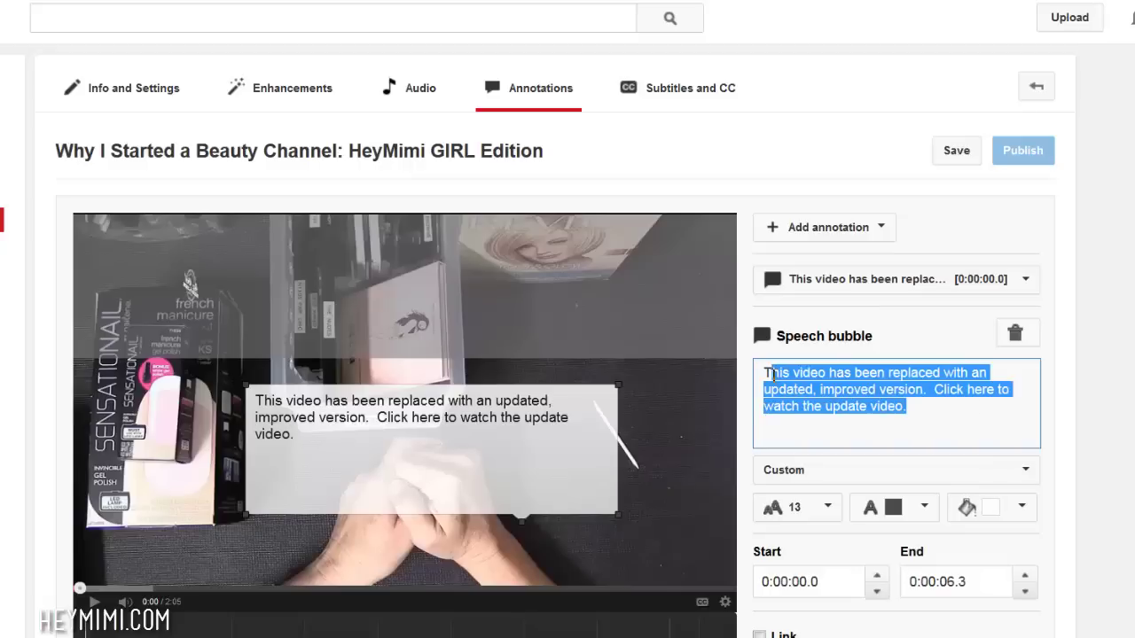
{"action": "left_click", "coordinate": [824, 510]}
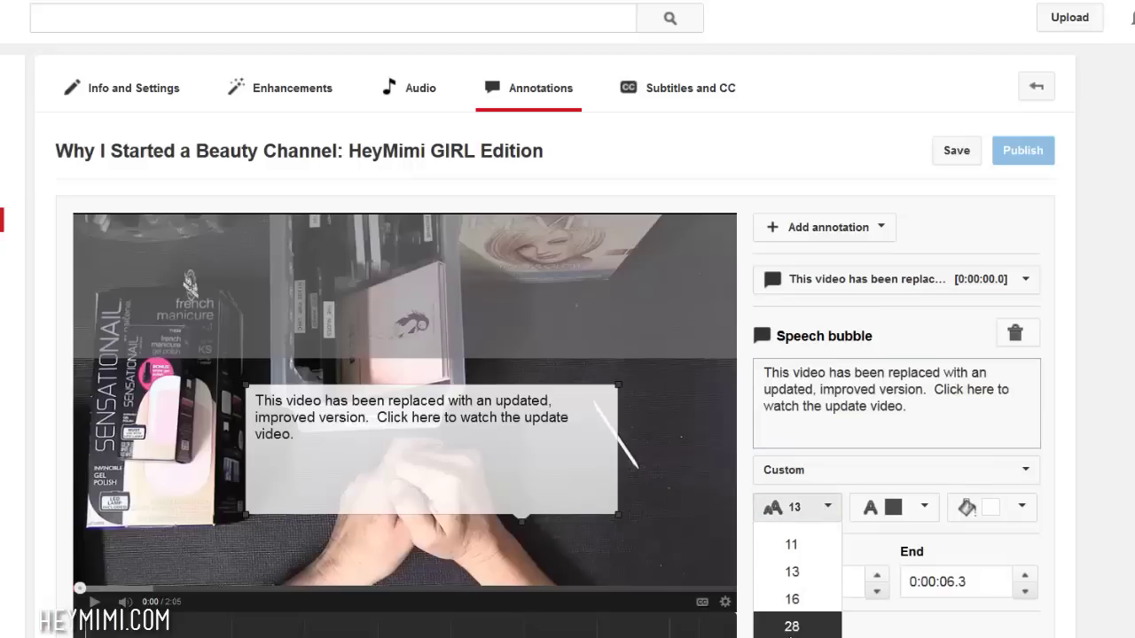
{"action": "left_click", "coordinate": [792, 626]}
{"action": "scroll", "coordinate": [791, 532], "scroll_direction": "down", "scroll_amount": 3}
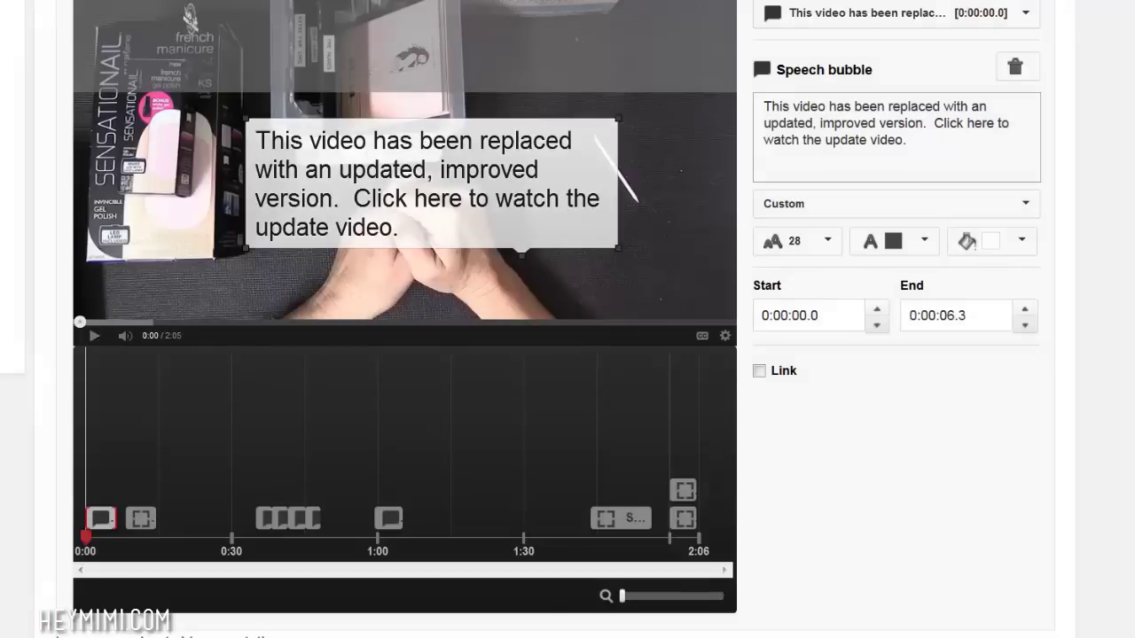
{"action": "scroll", "coordinate": [1129, 424], "scroll_direction": "down", "scroll_amount": 2}
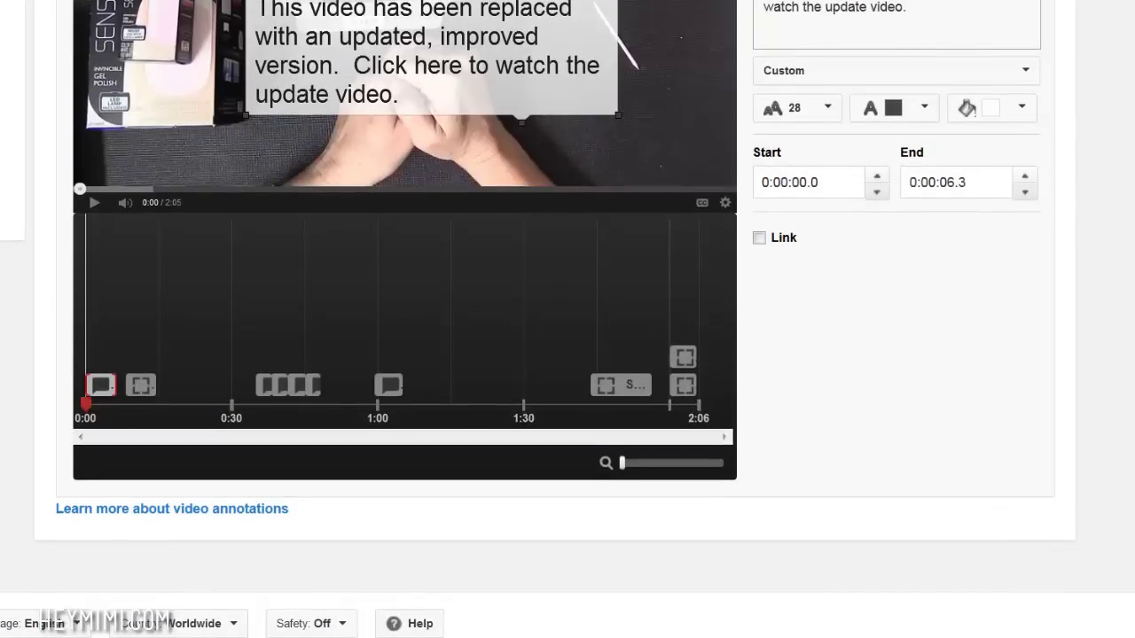
{"action": "scroll", "coordinate": [1130, 424], "scroll_direction": "up", "scroll_amount": 4}
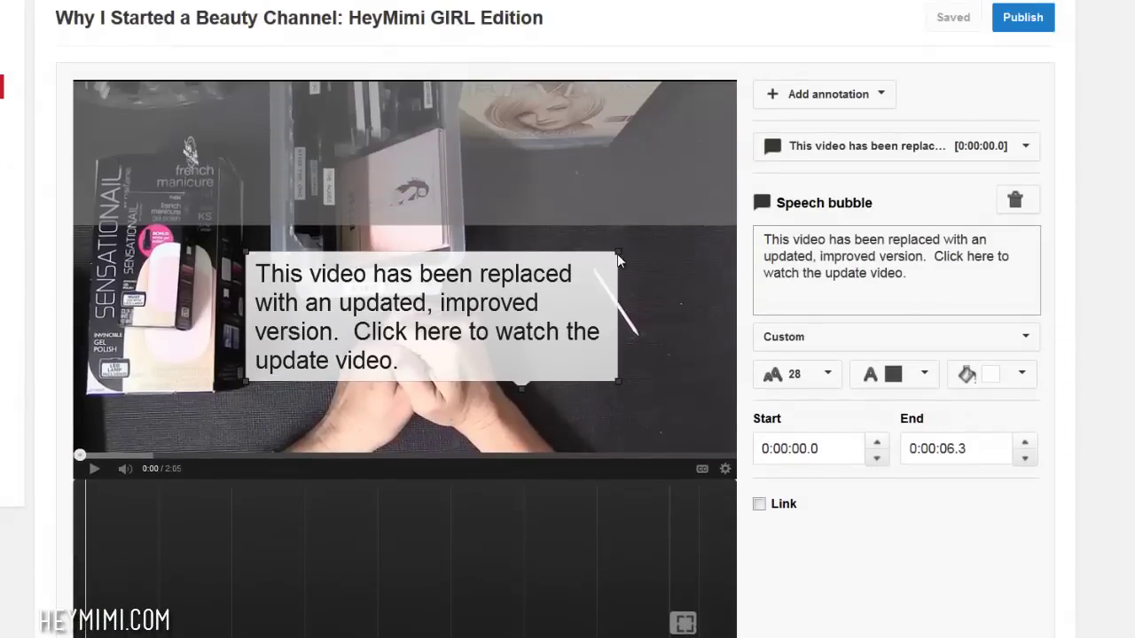
{"action": "left_click_drag", "start_coordinate": [617, 251], "coordinate": [642, 238]}
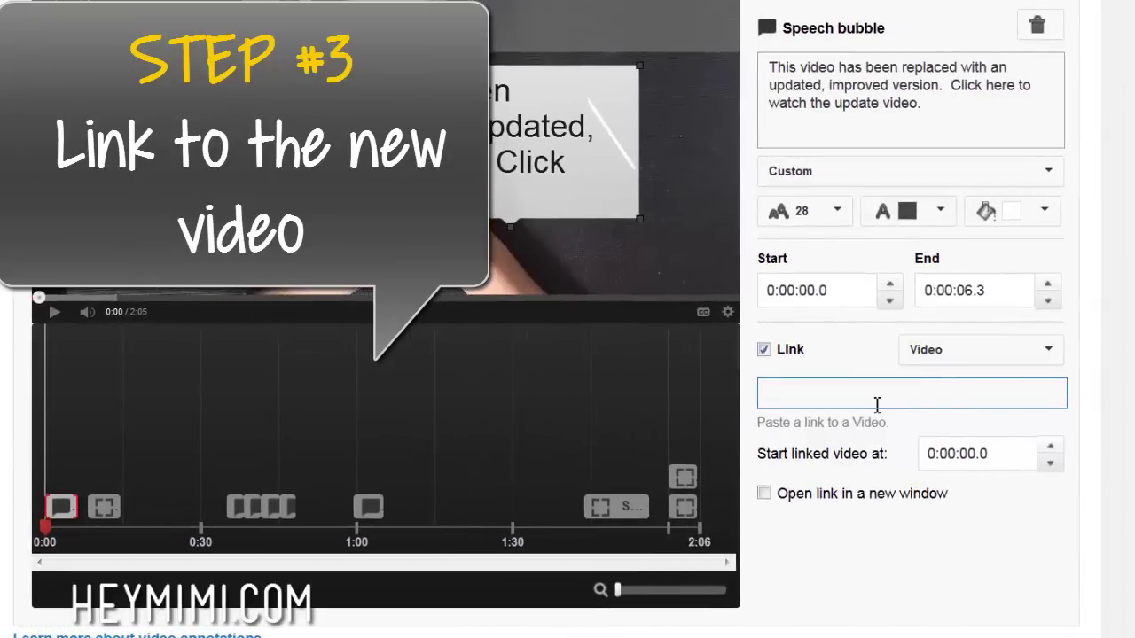
{"action": "type", "text": "http://youtu.be/8pCz9J3c9wI"}
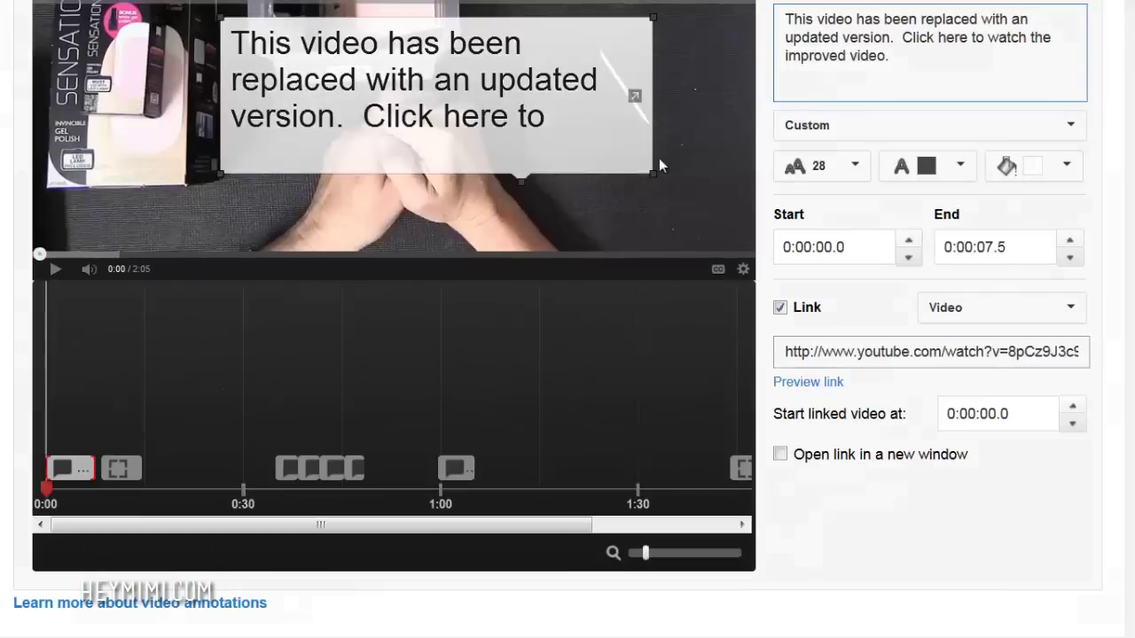
{"action": "left_click_drag", "start_coordinate": [653, 164], "coordinate": [653, 225]}
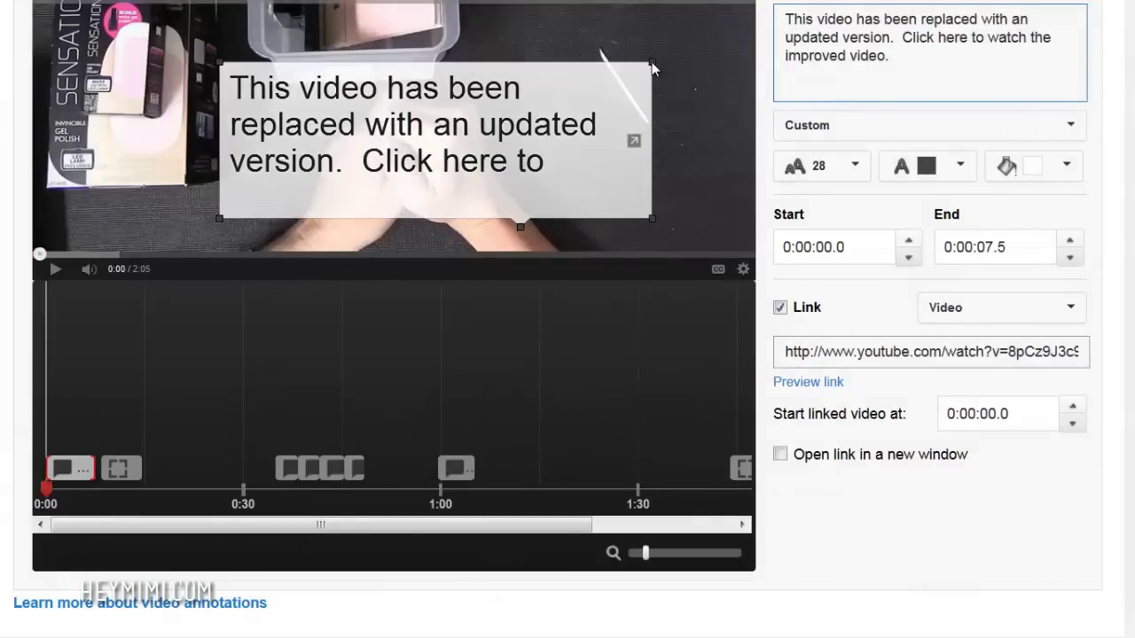
{"action": "left_click_drag", "start_coordinate": [652, 68], "coordinate": [653, 13]}
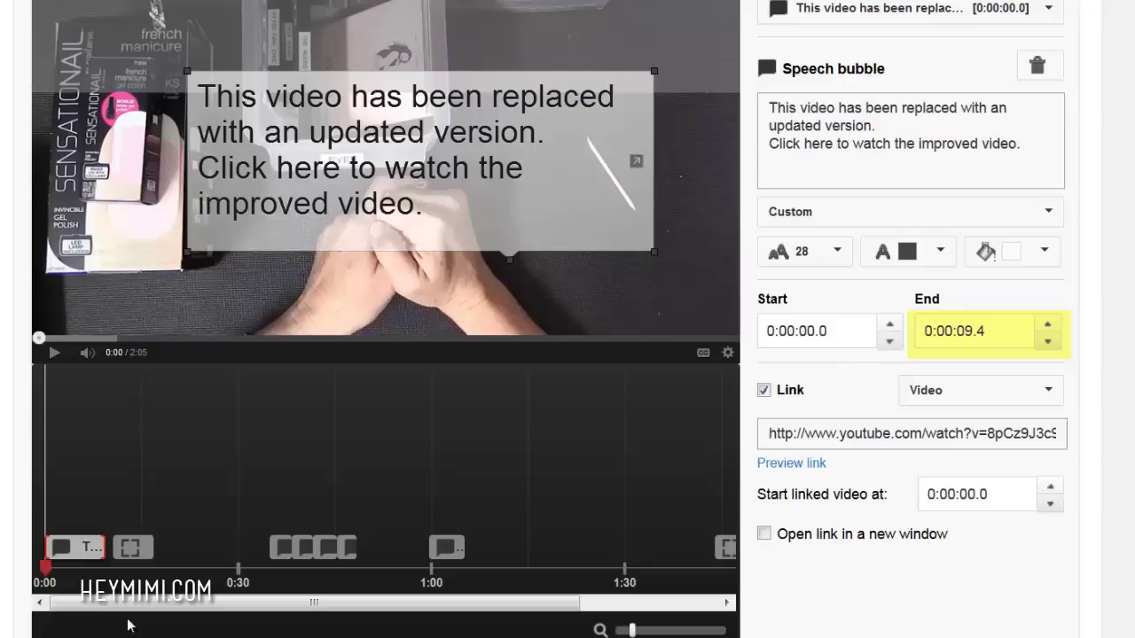
Extend the speech bubble's display time to end at 0:00:12.9 and play the video to preview it.
{"action": "mouse_move", "coordinate": [104, 554]}
{"action": "left_mouse_down"}
{"action": "mouse_move", "coordinate": [146, 551]}
{"action": "mouse_move", "coordinate": [126, 550]}
{"action": "left_mouse_up"}
{"action": "scroll", "coordinate": [314, 449], "scroll_direction": "down", "scroll_amount": 2}
{"action": "scroll", "coordinate": [315, 449], "scroll_direction": "up", "scroll_amount": 3}
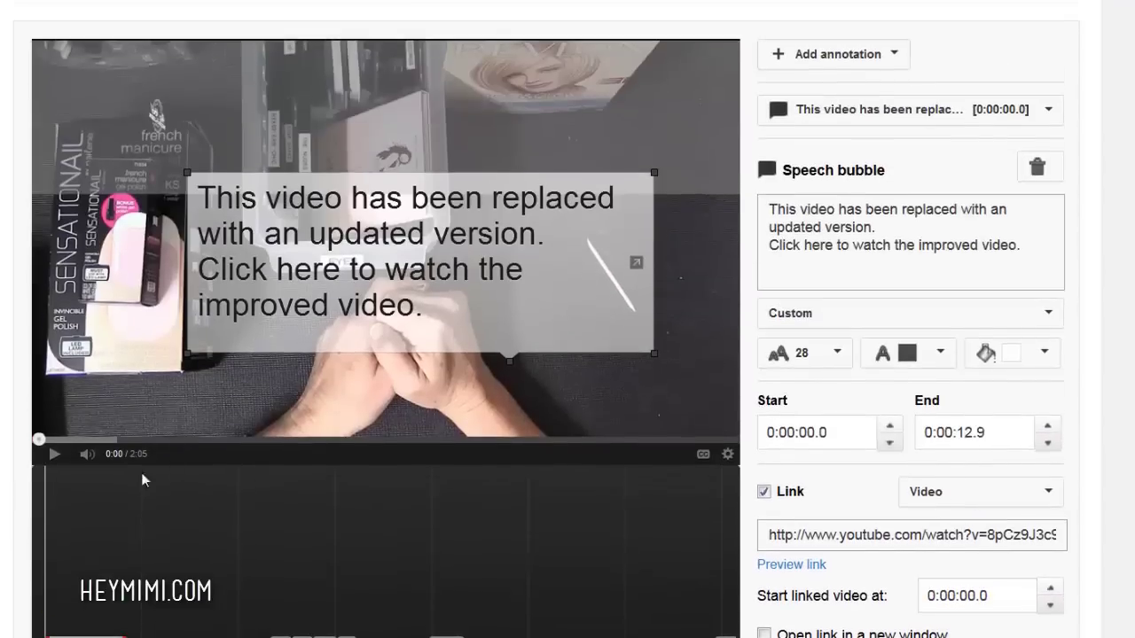
{"action": "left_click", "coordinate": [54, 454]}
{"action": "scroll", "coordinate": [54, 453], "scroll_direction": "up", "scroll_amount": 1}
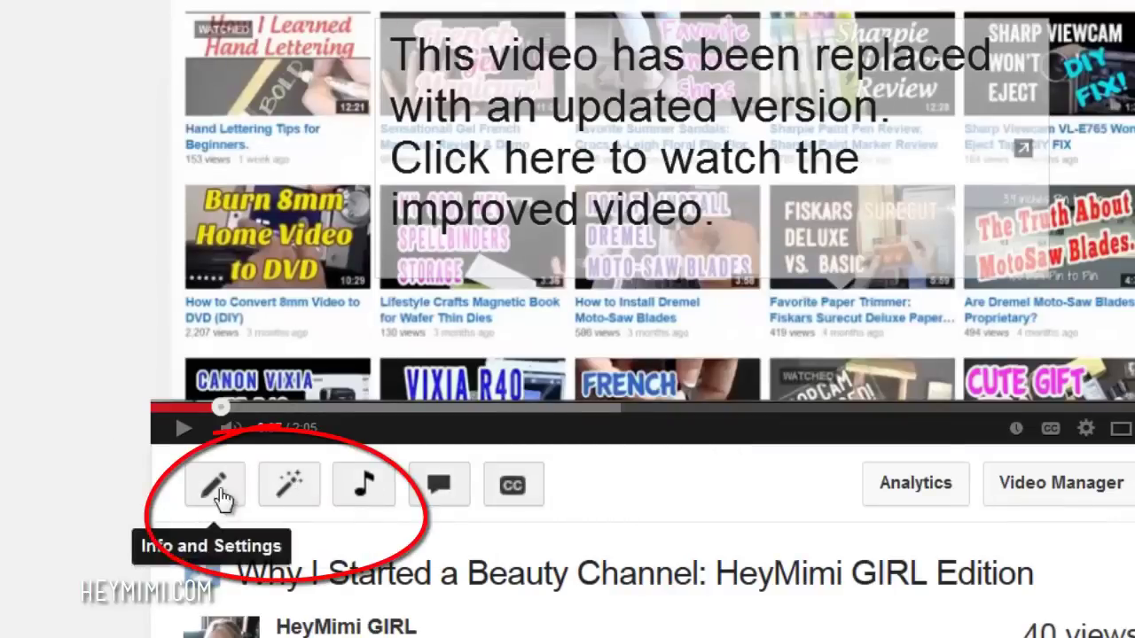
Open the video's enhancements and split the clip at about 0:25.9 for trimming.
{"action": "left_click", "coordinate": [290, 483]}
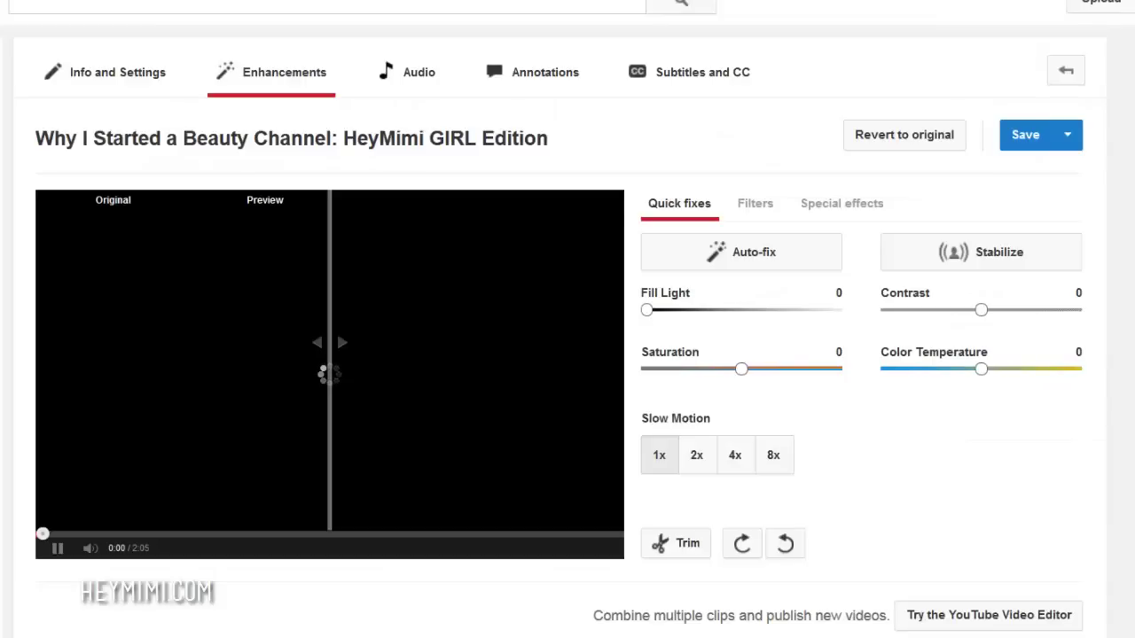
{"action": "scroll", "coordinate": [567, 319], "scroll_direction": "down", "scroll_amount": 3}
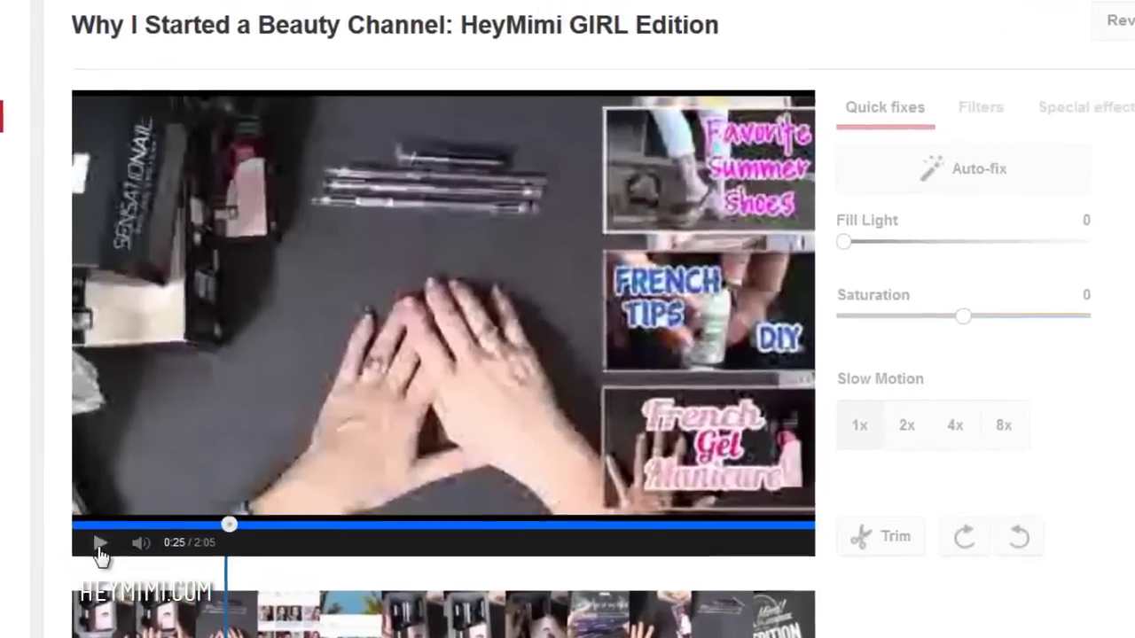
{"action": "left_click", "coordinate": [57, 410]}
{"action": "left_click", "coordinate": [79, 584]}
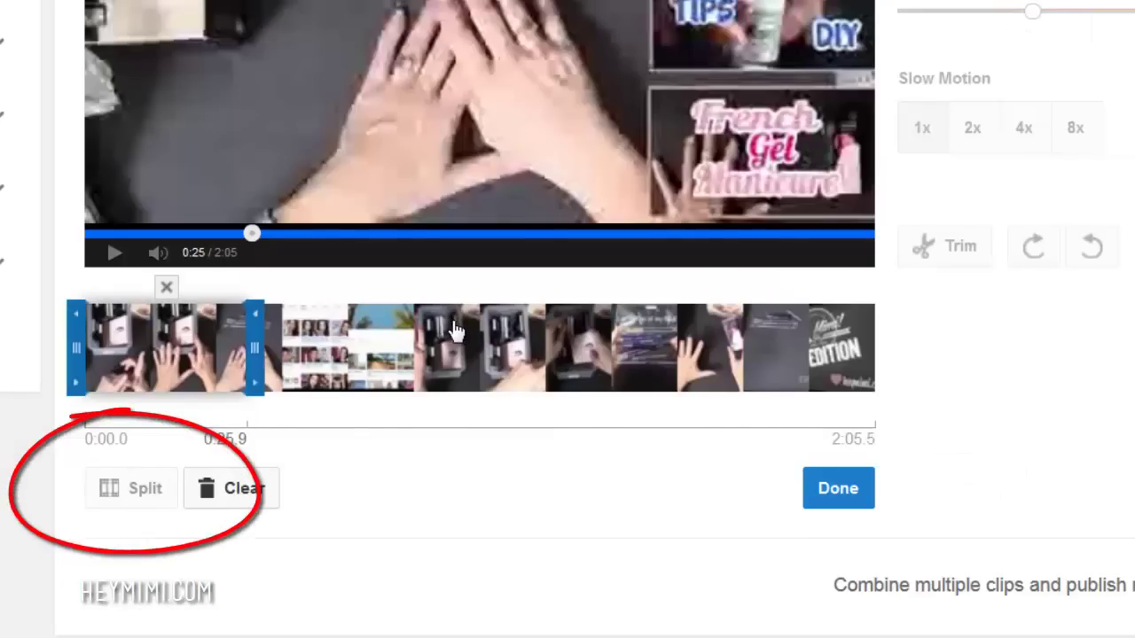
Remove the whole segment after the split point and save the trimmed video.
{"action": "left_click", "coordinate": [324, 390]}
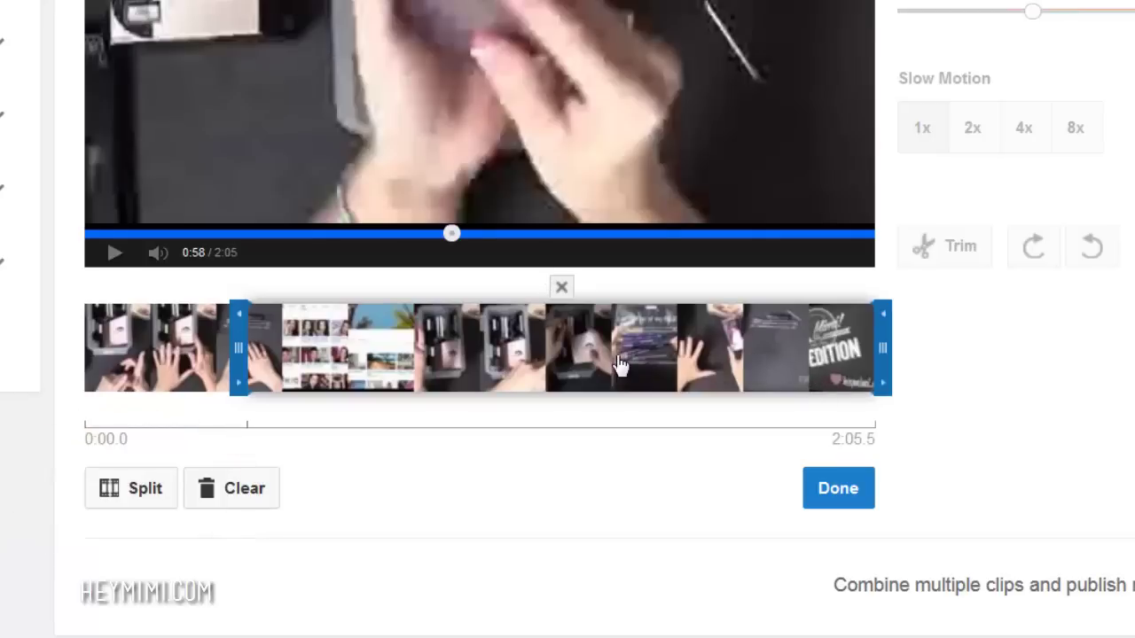
{"action": "left_click_drag", "start_coordinate": [881, 348], "coordinate": [794, 348]}
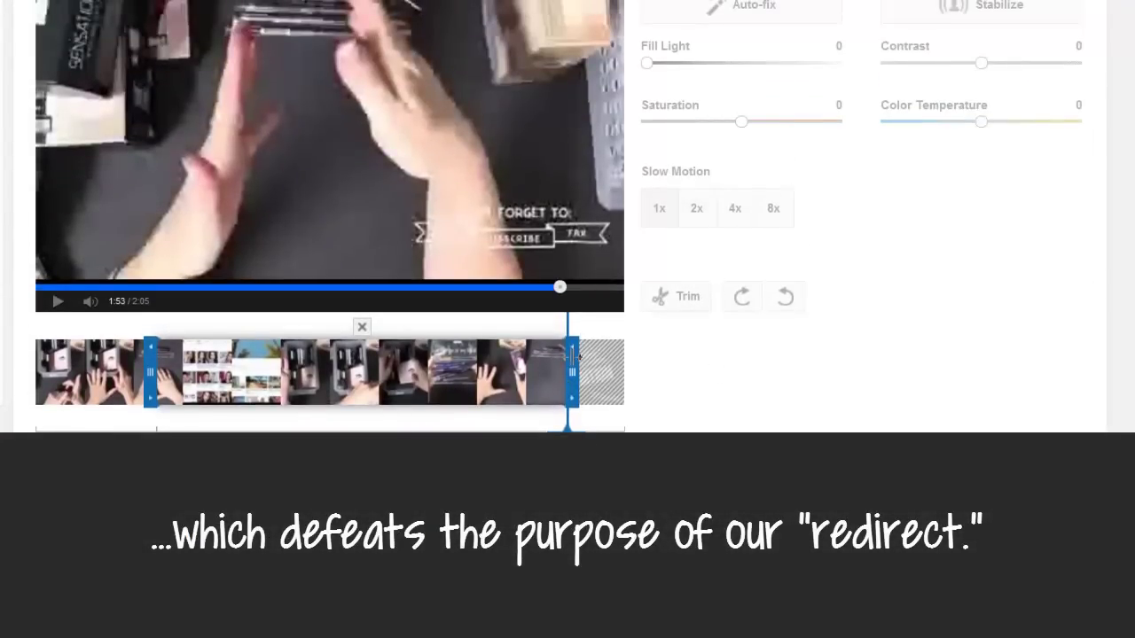
{"action": "left_click_drag", "start_coordinate": [571, 359], "coordinate": [651, 361]}
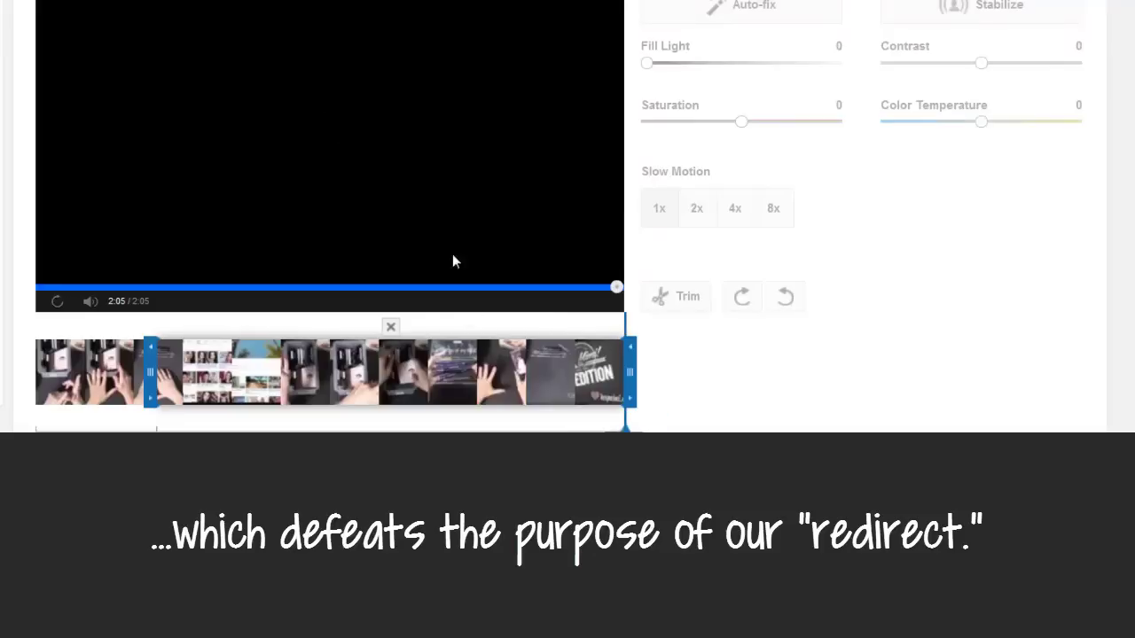
{"action": "left_click", "coordinate": [393, 328]}
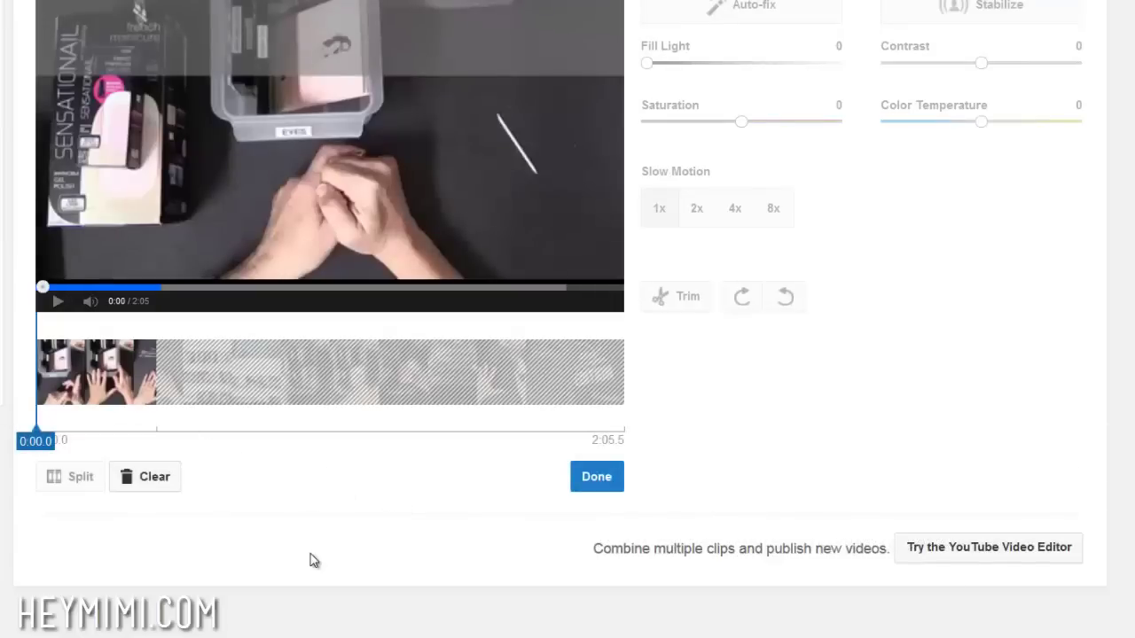
{"action": "left_click", "coordinate": [559, 479]}
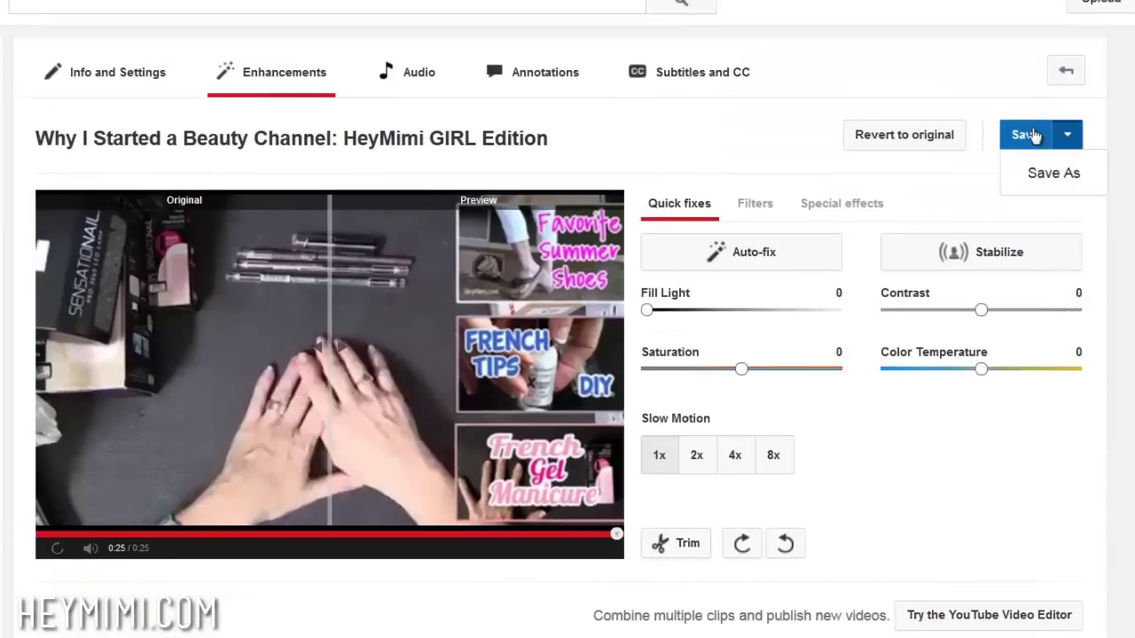
{"action": "left_click", "coordinate": [1042, 139]}
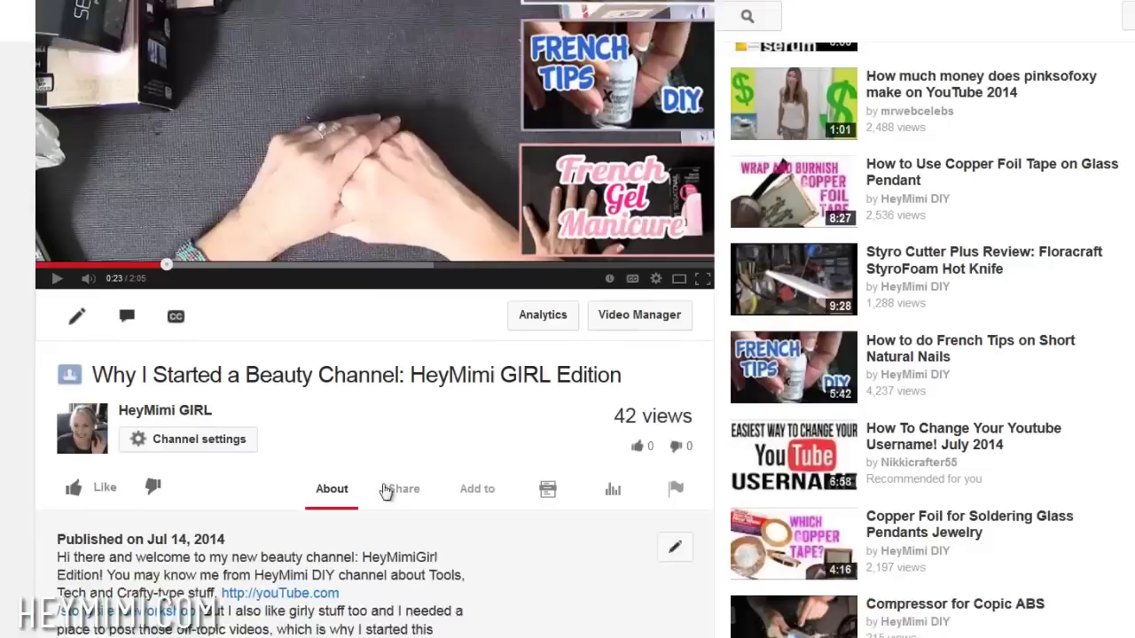
Replace the video's title with "This video has been moved to".
{"action": "scroll", "coordinate": [386, 492], "scroll_direction": "down", "scroll_amount": 1}
{"action": "left_click", "coordinate": [413, 327]}
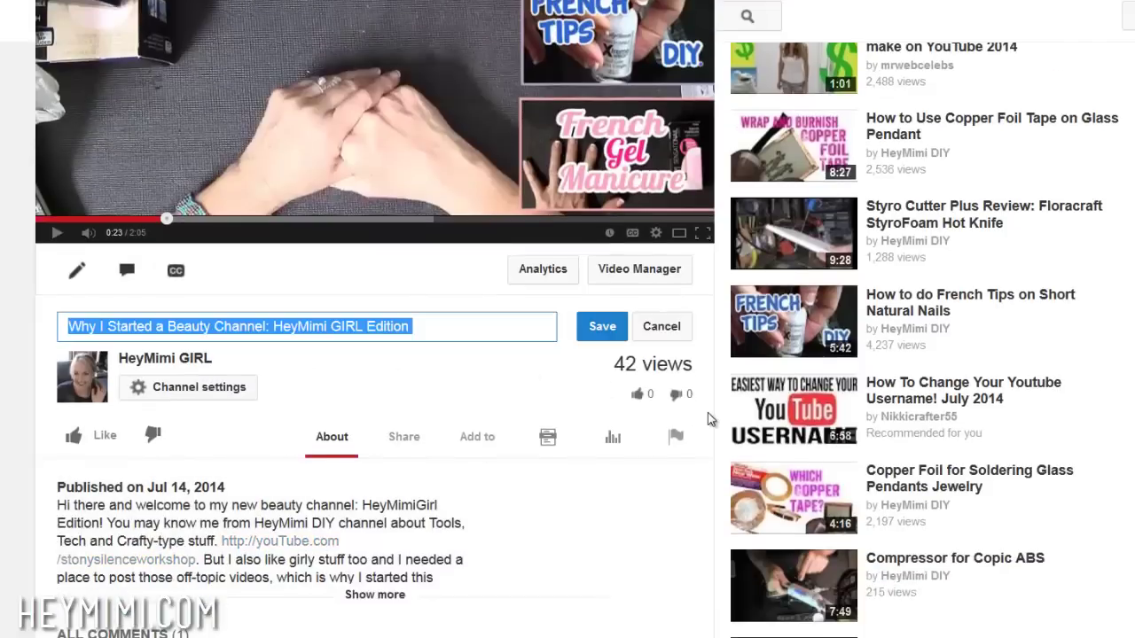
{"action": "type", "text": "This"}
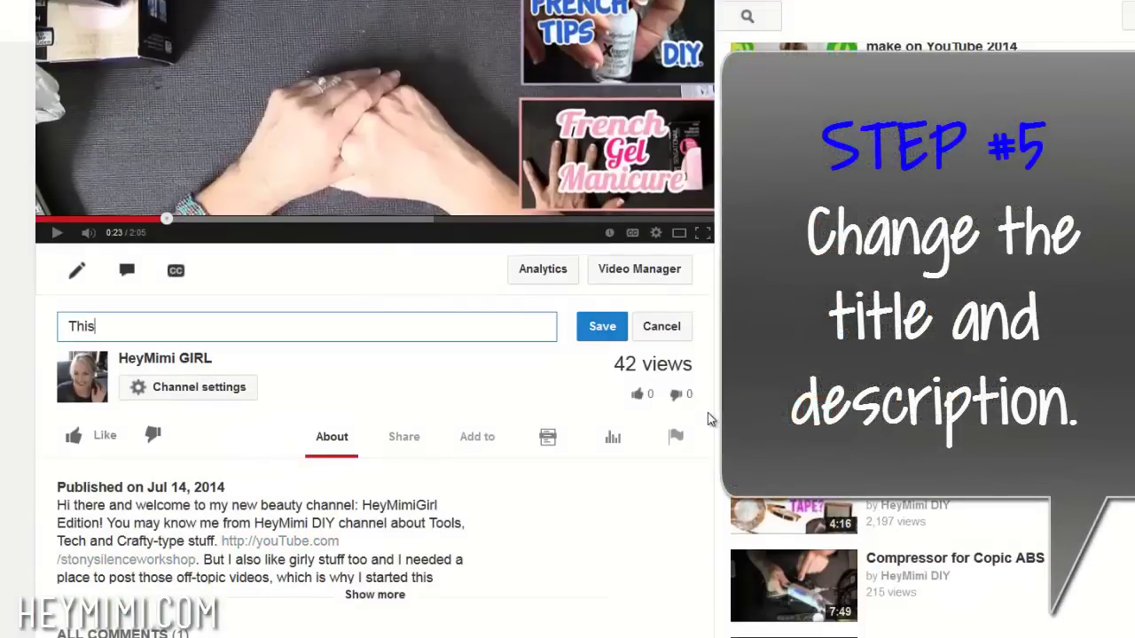
{"action": "type", "text": " video has been re"}
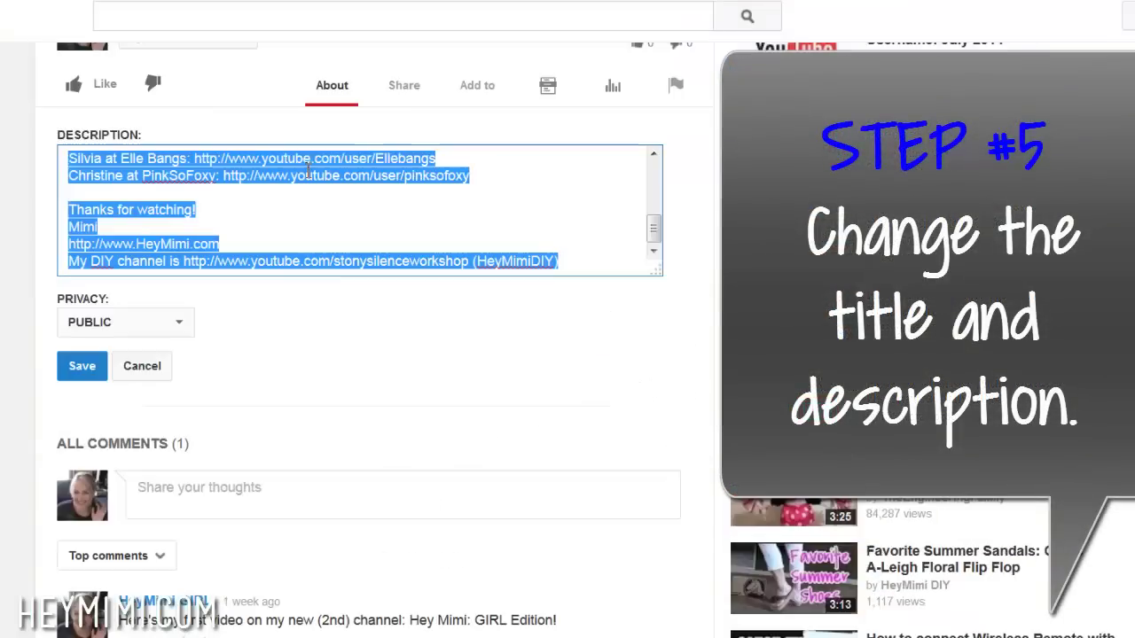
Copy the original title and description into a new text editor file, with a line break after the title.
{"action": "scroll", "coordinate": [602, 431], "scroll_direction": "up", "scroll_amount": 3}
{"action": "scroll", "coordinate": [656, 437], "scroll_direction": "up", "scroll_amount": 5}
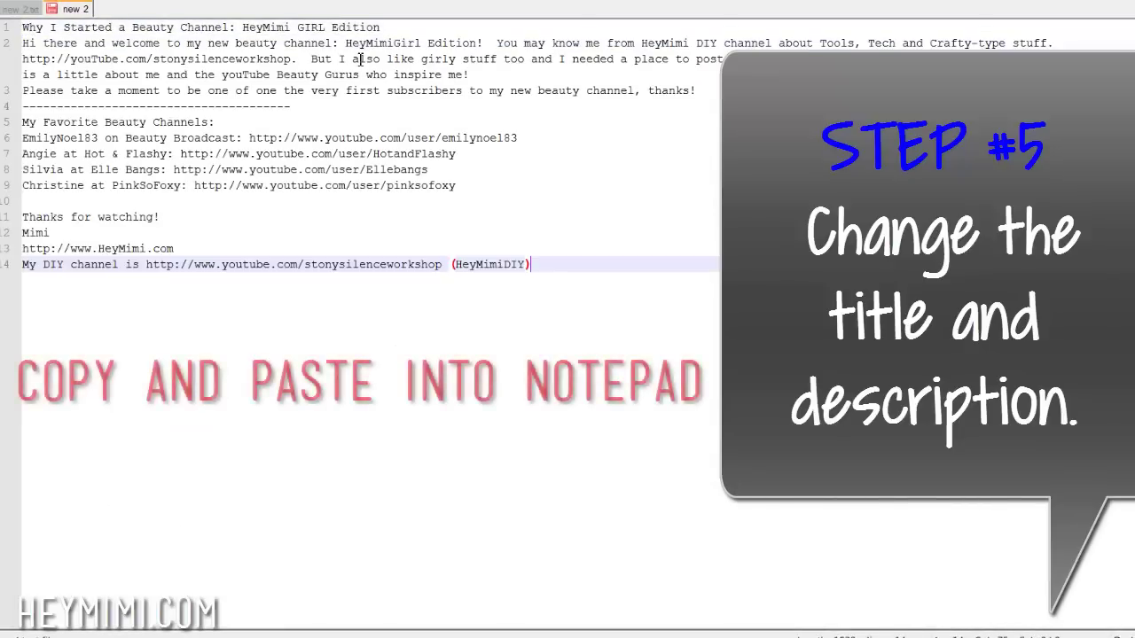
{"action": "key", "text": "ctrl+v"}
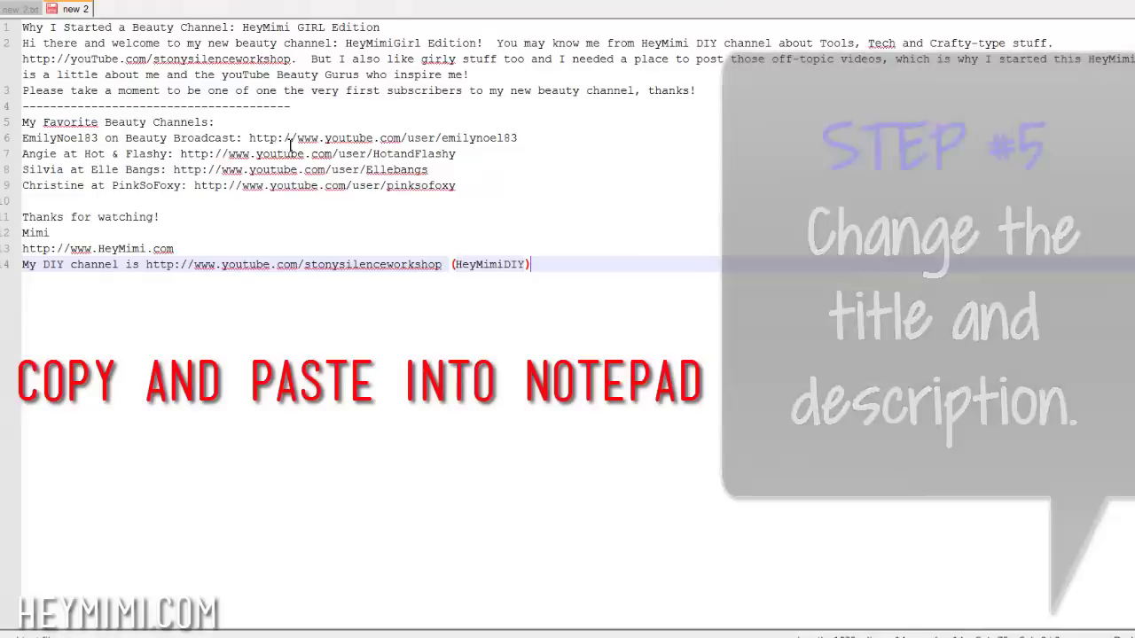
{"action": "left_click", "coordinate": [380, 28]}
{"action": "key", "text": "Return"}
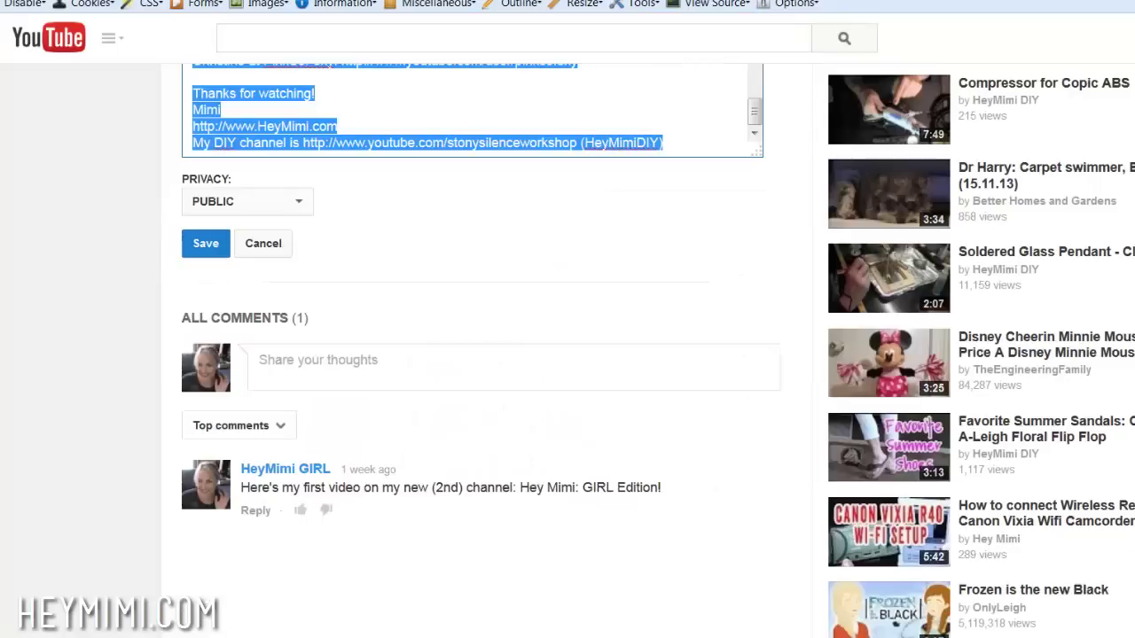
{"action": "scroll", "coordinate": [424, 168], "scroll_direction": "up", "scroll_amount": 3}
{"action": "left_click", "coordinate": [347, 180]}
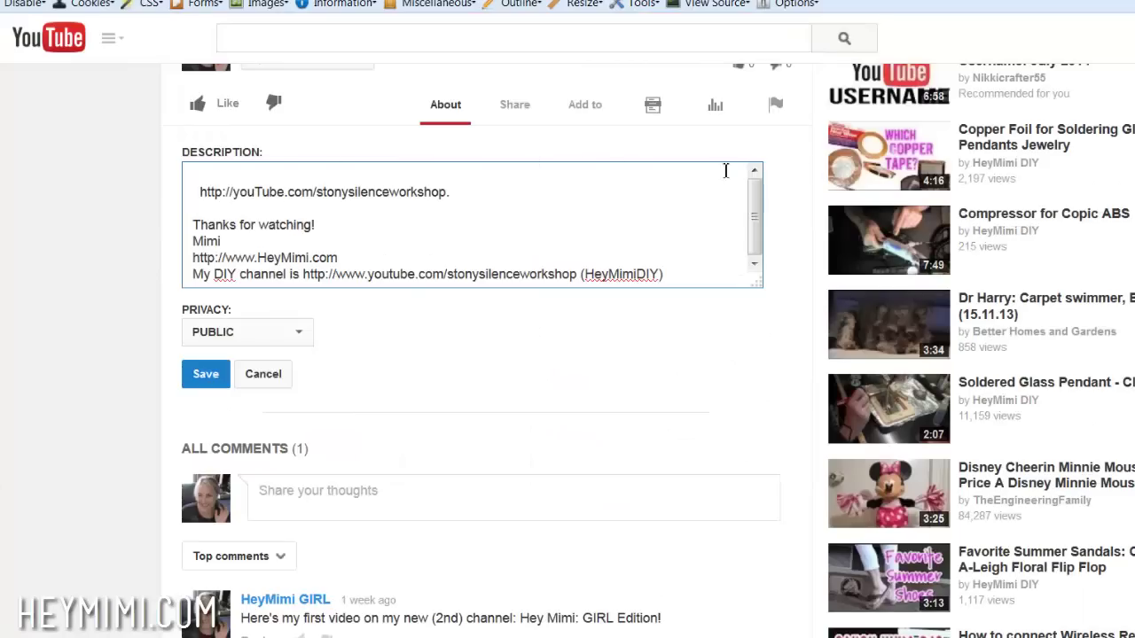
{"action": "key", "text": "Return"}
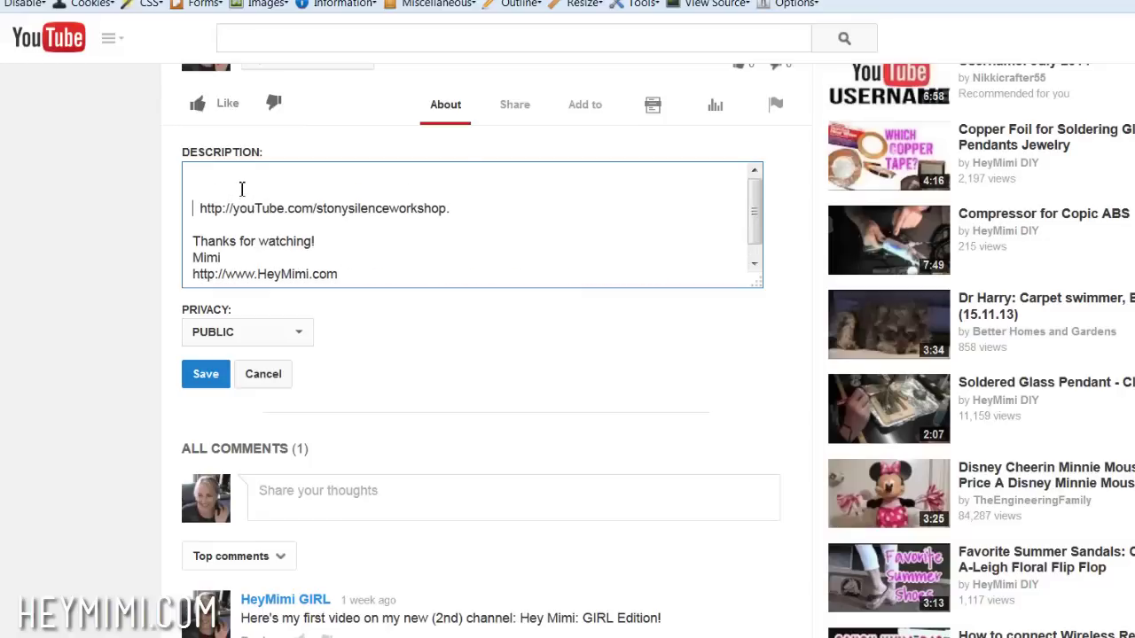
{"action": "left_click", "coordinate": [459, 178]}
{"action": "type", "text": "This video has been"}
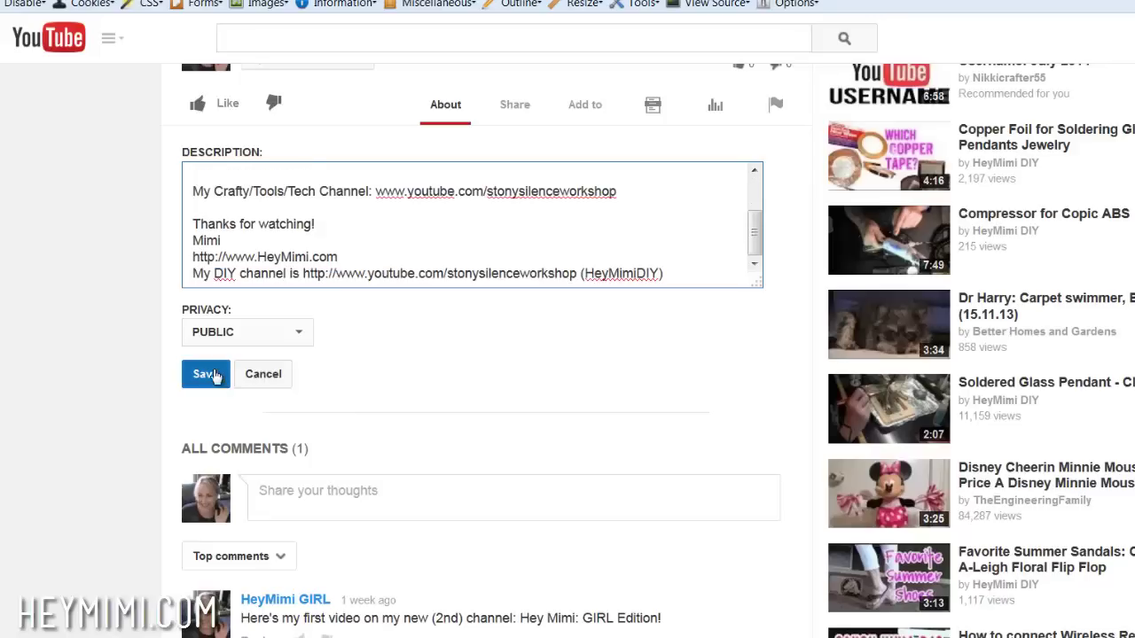
{"action": "left_click", "coordinate": [206, 373]}
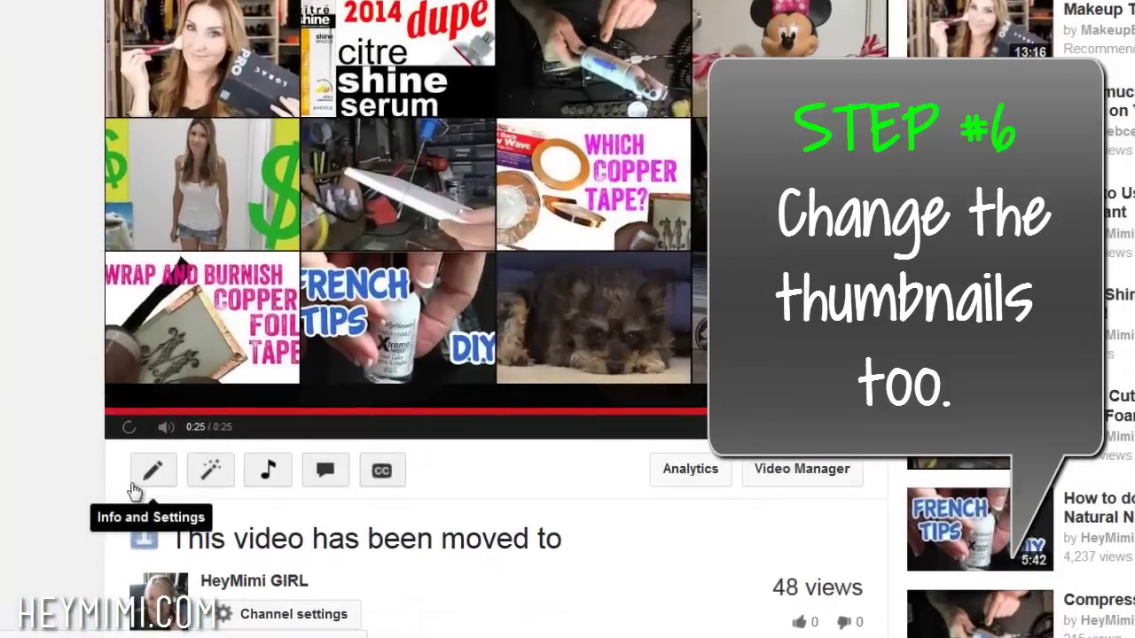
Replace the custom thumbnail with the "A better, shorter version of this video is available" image, save, and play the video from the channel's uploads.
{"action": "left_click", "coordinate": [130, 470]}
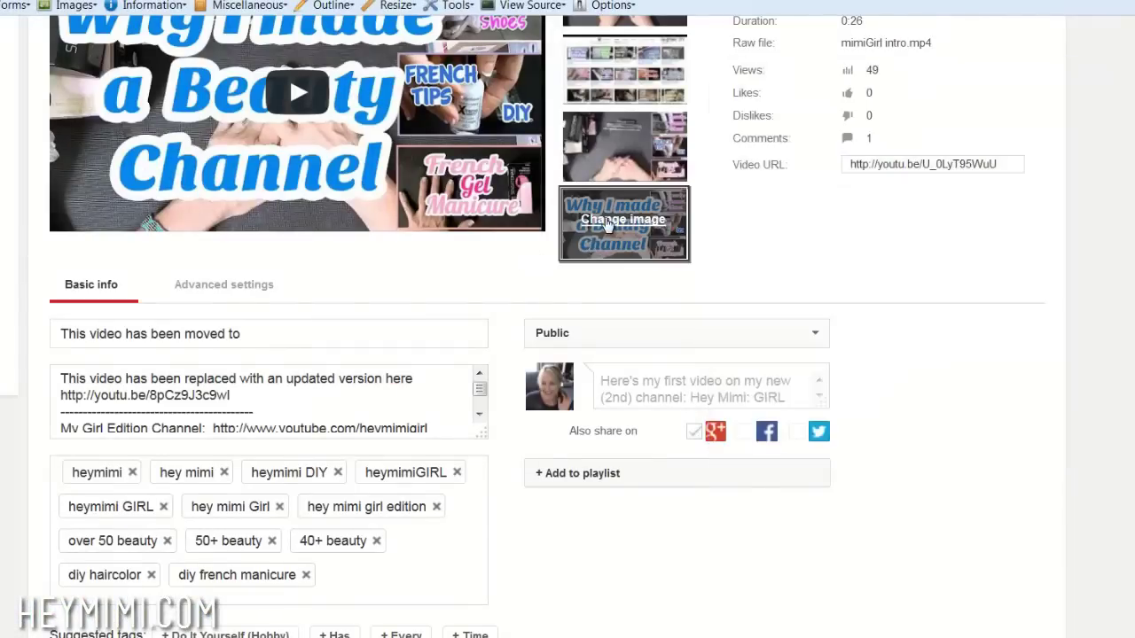
{"action": "scroll", "coordinate": [1117, 201], "scroll_direction": "up", "scroll_amount": 3}
{"action": "left_click", "coordinate": [989, 168]}
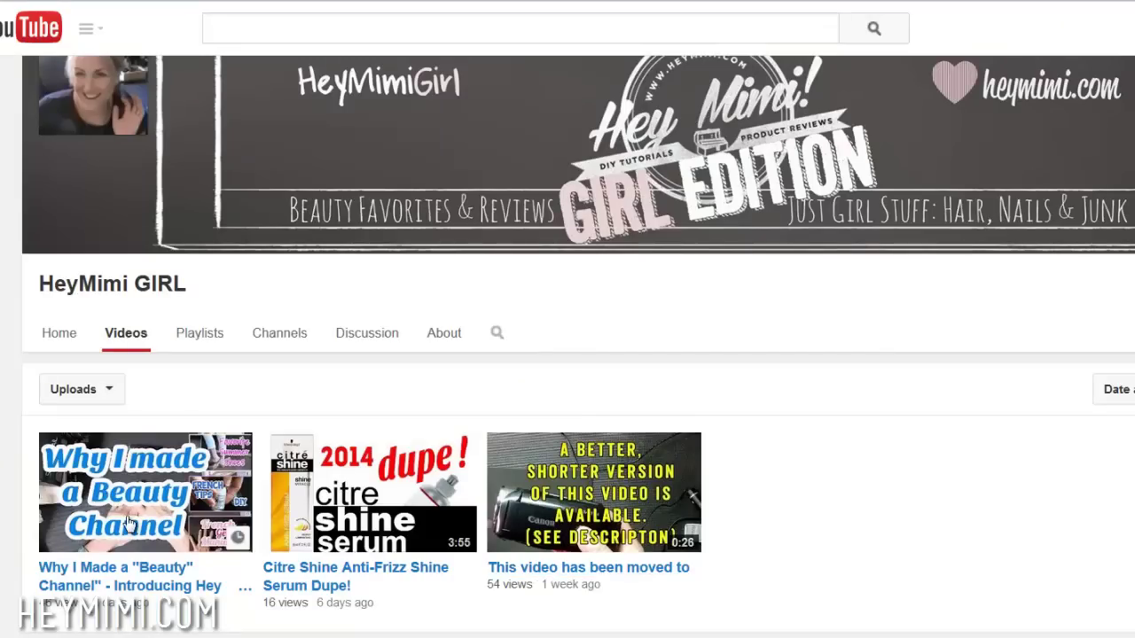
{"action": "left_click", "coordinate": [585, 572]}
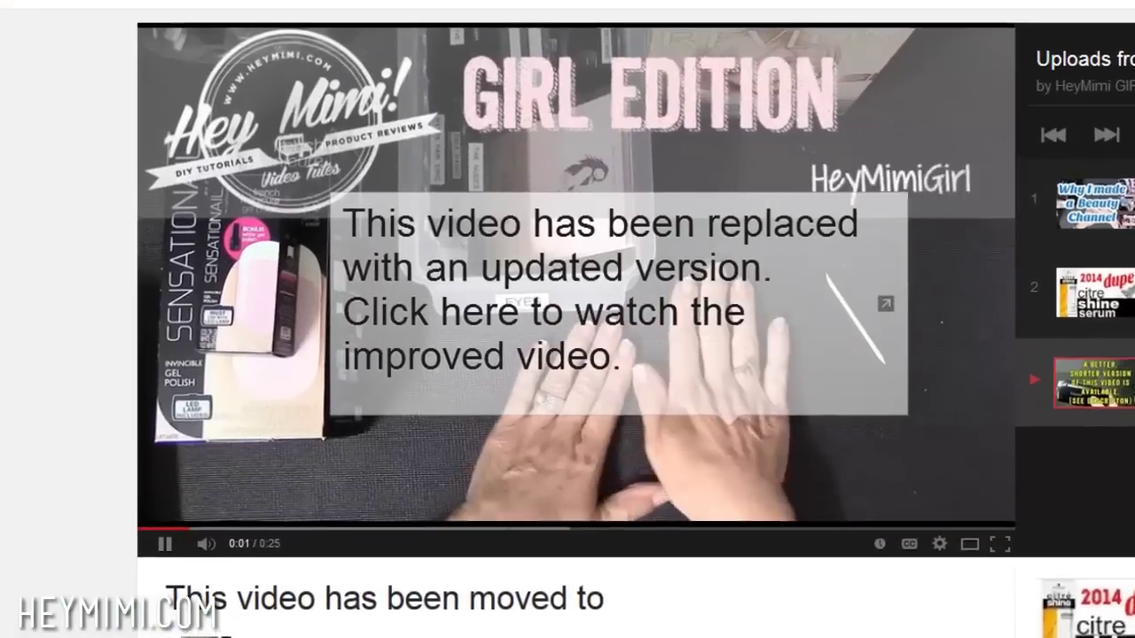